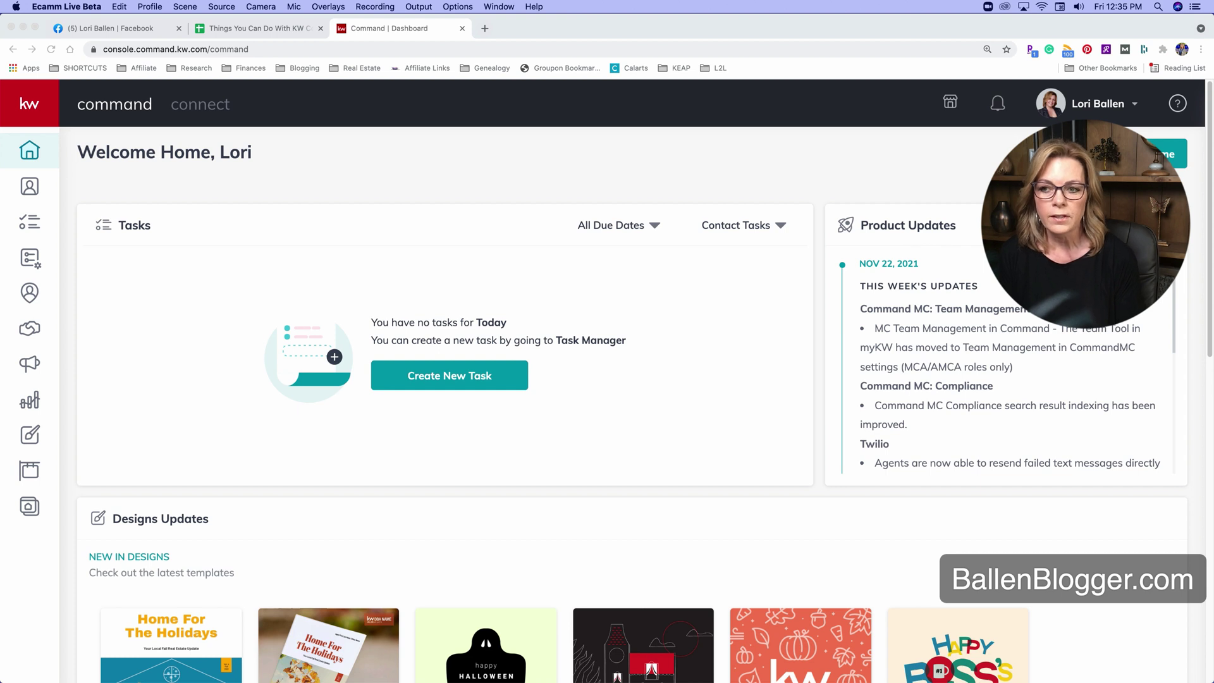
Go to Campaigns and start a new campaign, showing Social Ad, Search Ad, Social Post, Direct Mail and Email.
click(25, 253)
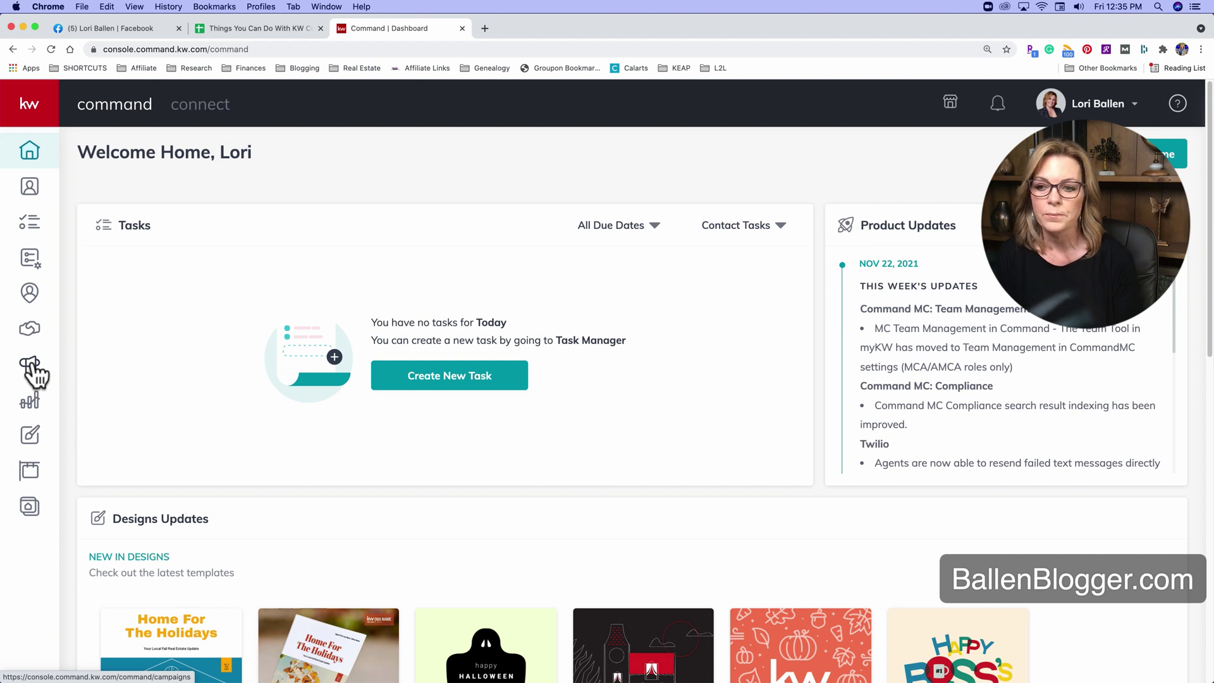
click(30, 367)
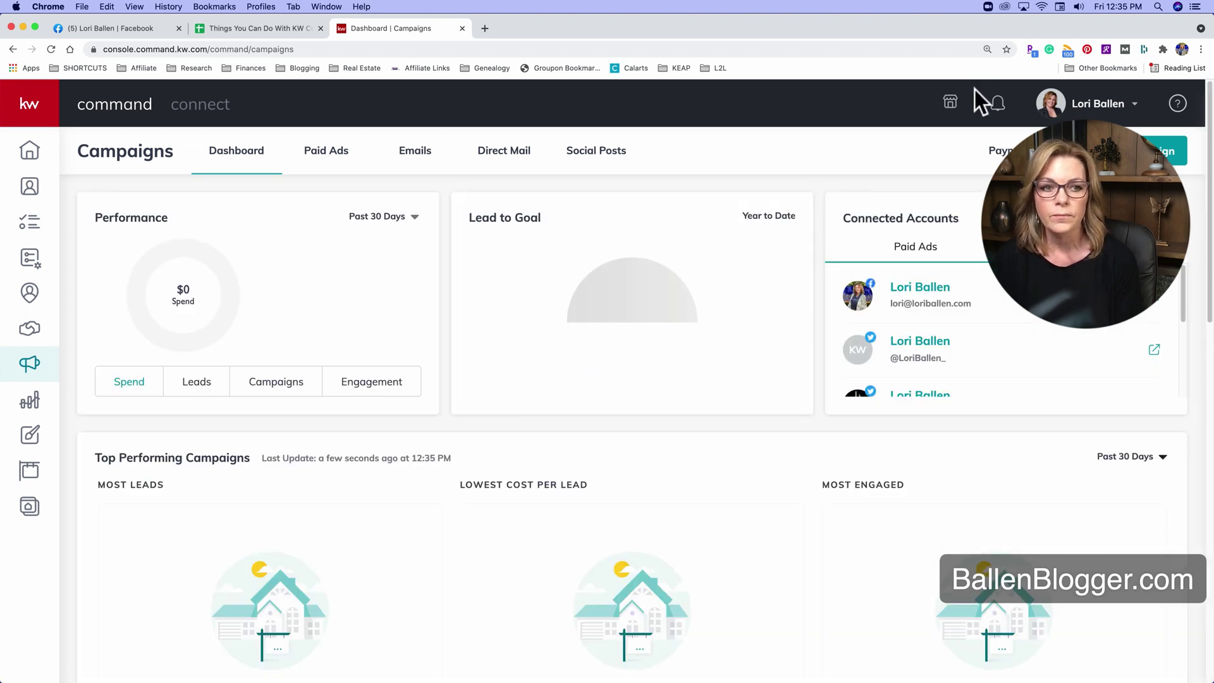
click(746, 153)
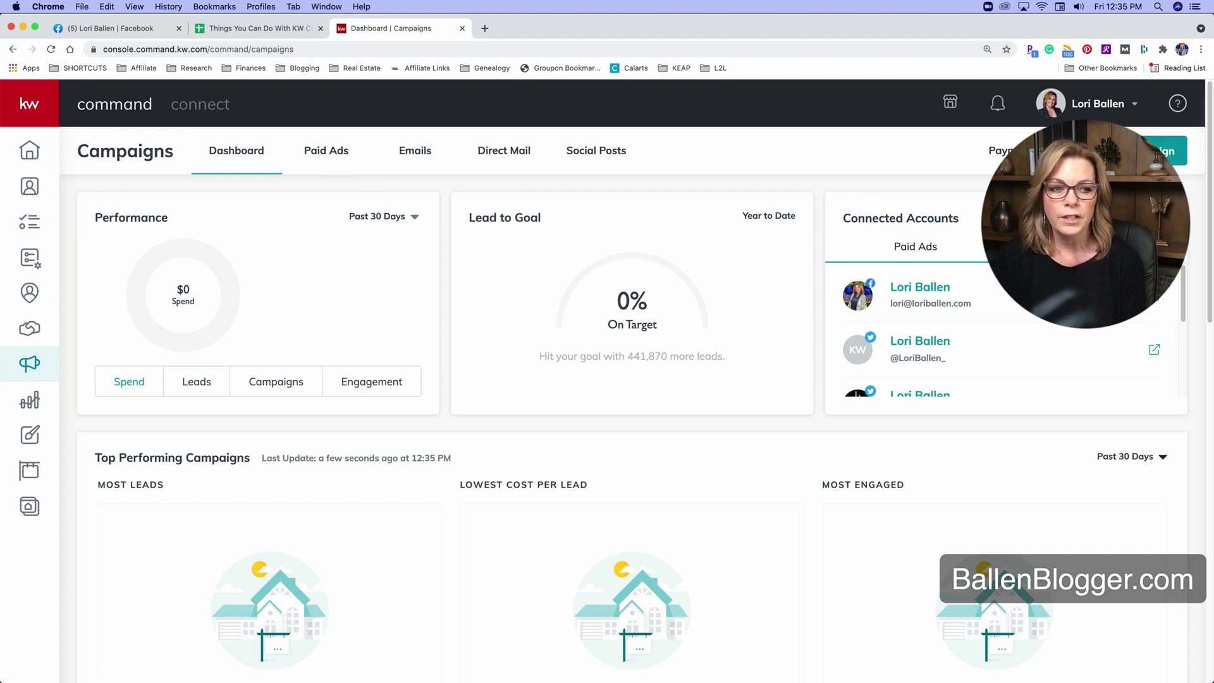
click(1167, 151)
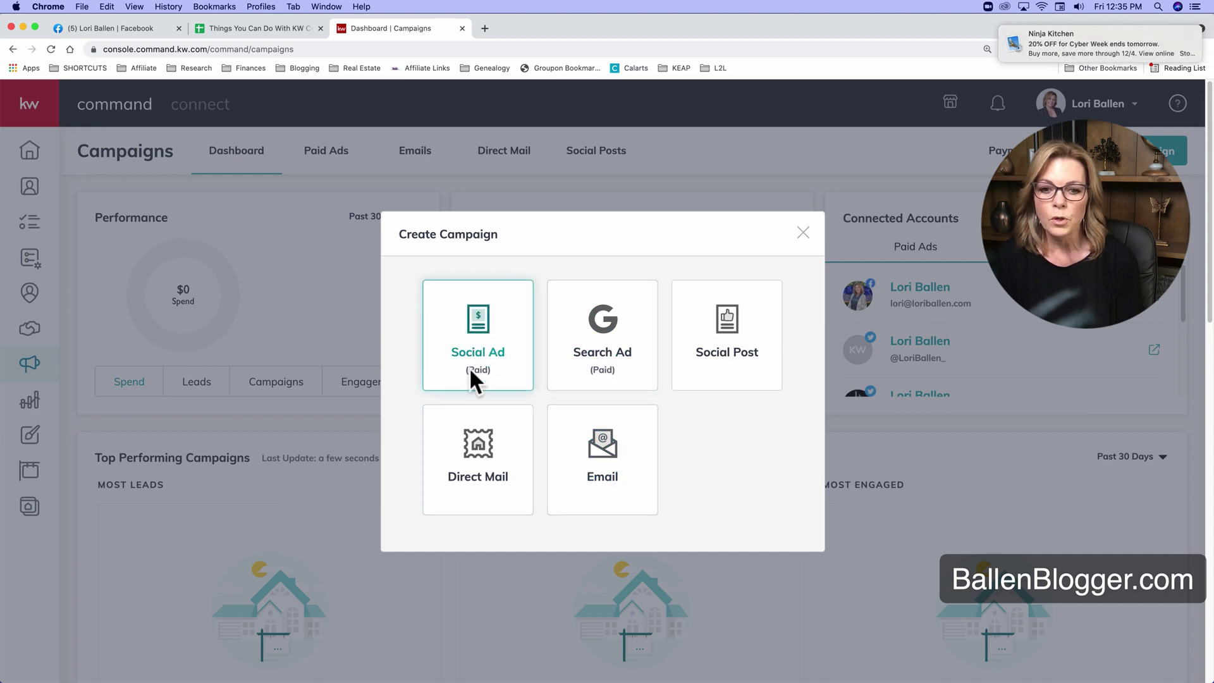
Set up a Social Ad (Paid) named 'Hyperlocal Facebook strategy' with the Attract Buyers goal on Facebook.
click(477, 331)
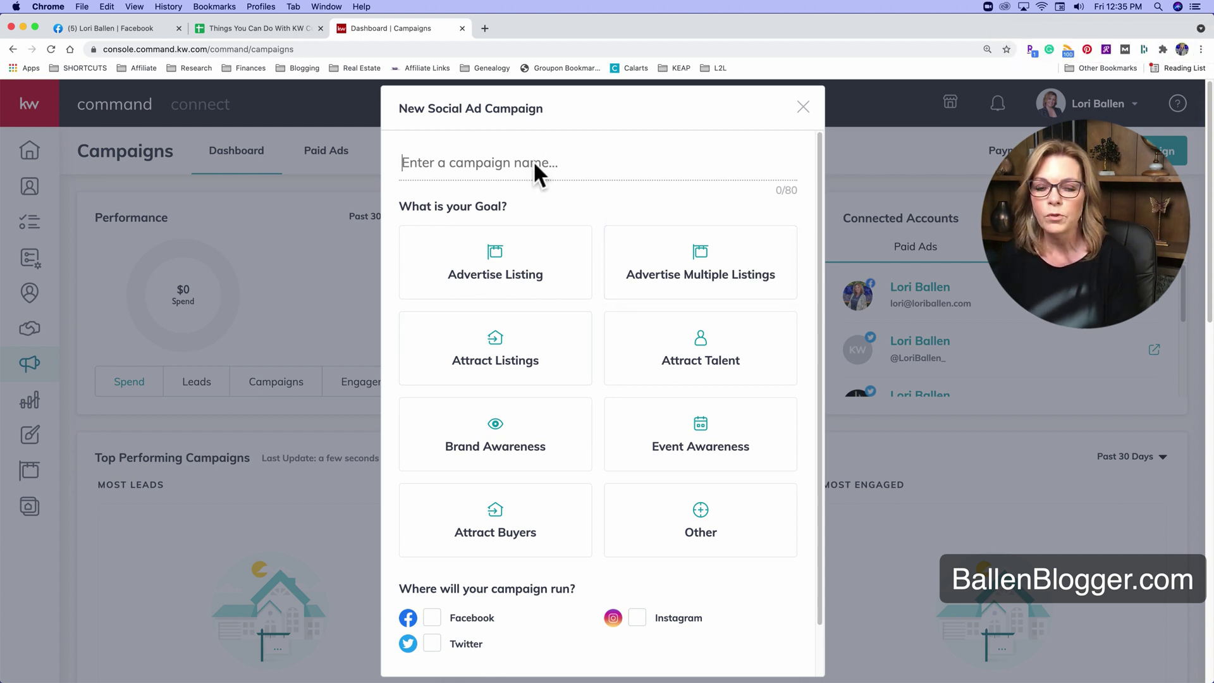
text(Hyperlocal Facebook)
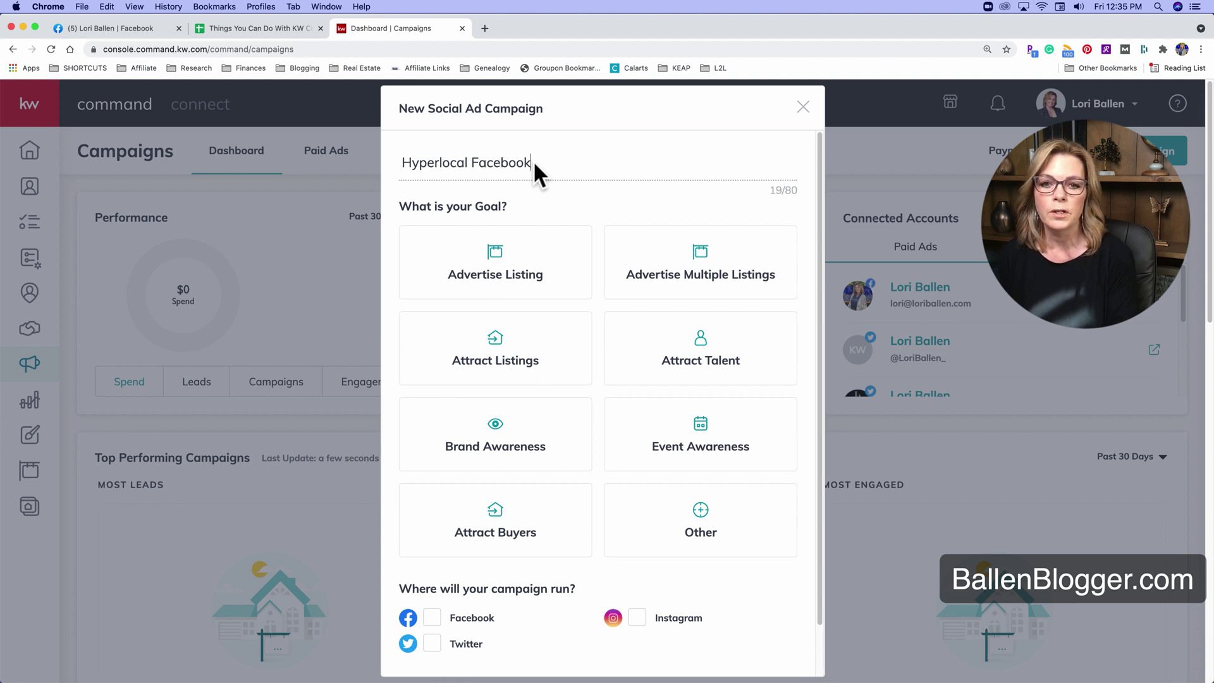
text( strate)
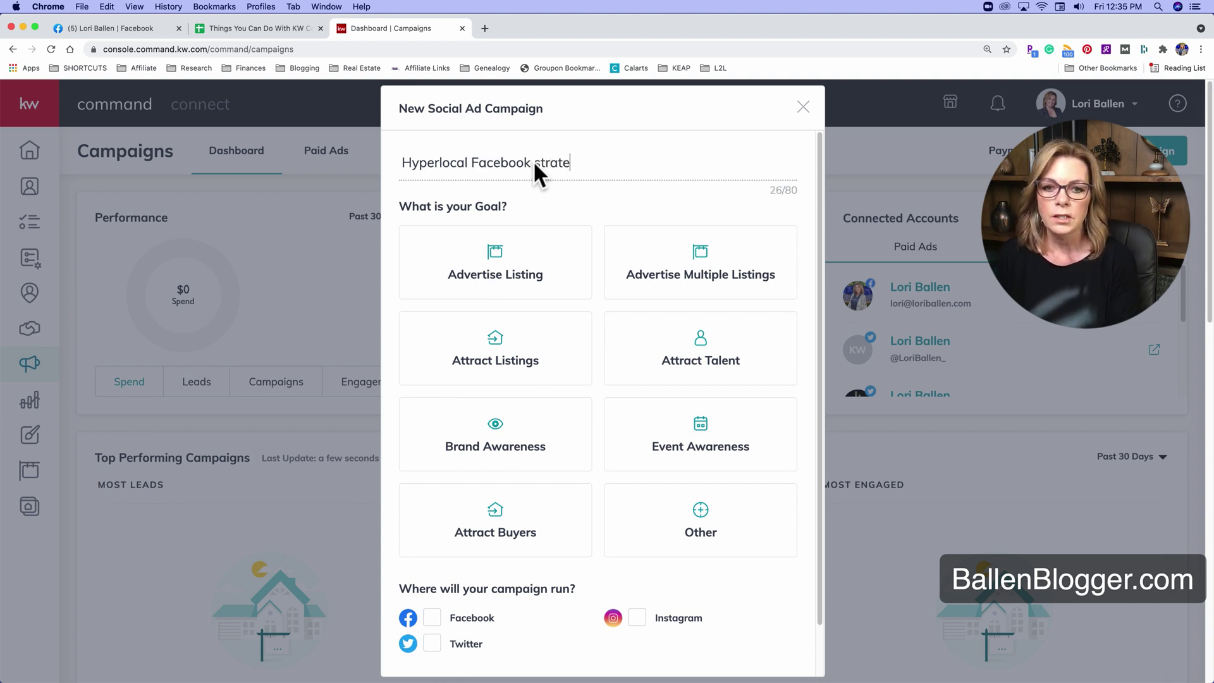
text(gy)
scroll(555, 418, down, 1)
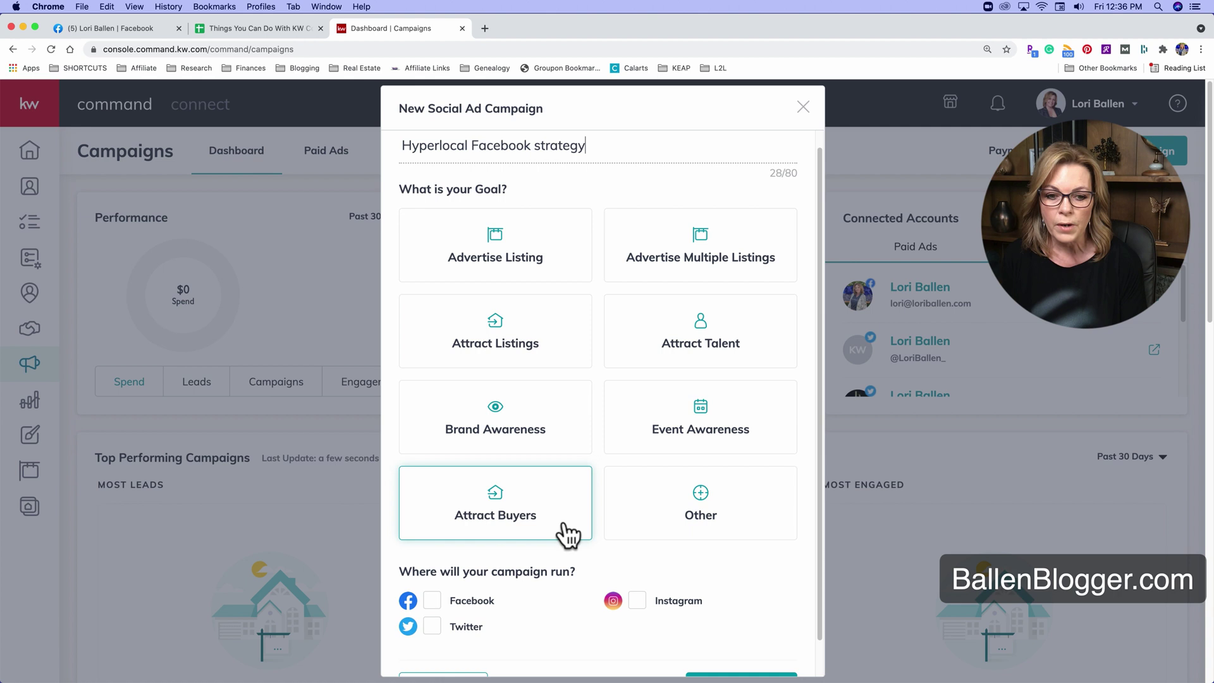
scroll(600, 495, down, 1)
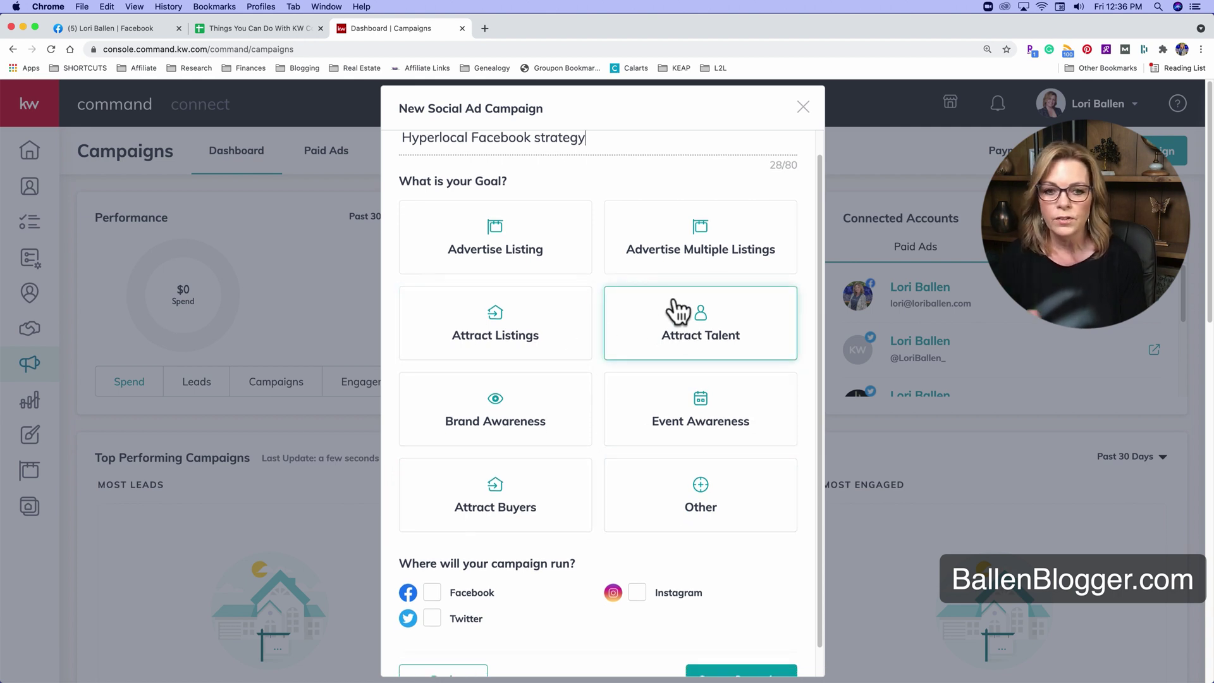
click(514, 503)
scroll(510, 499, down, 3)
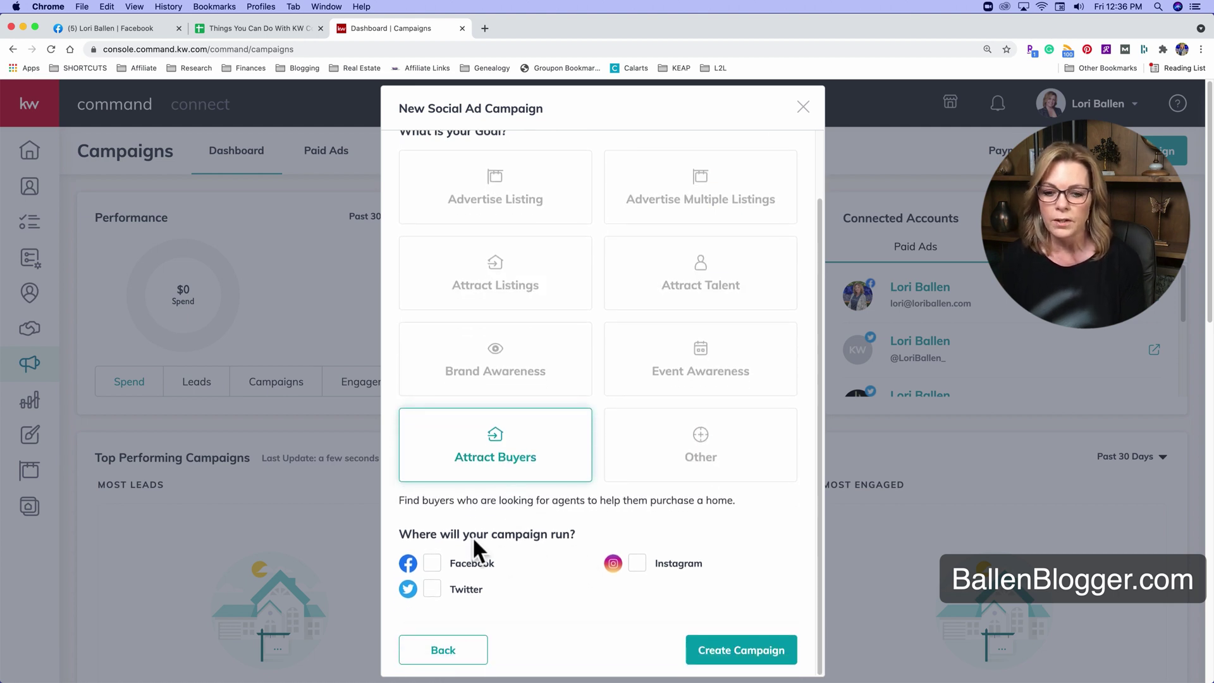
click(432, 562)
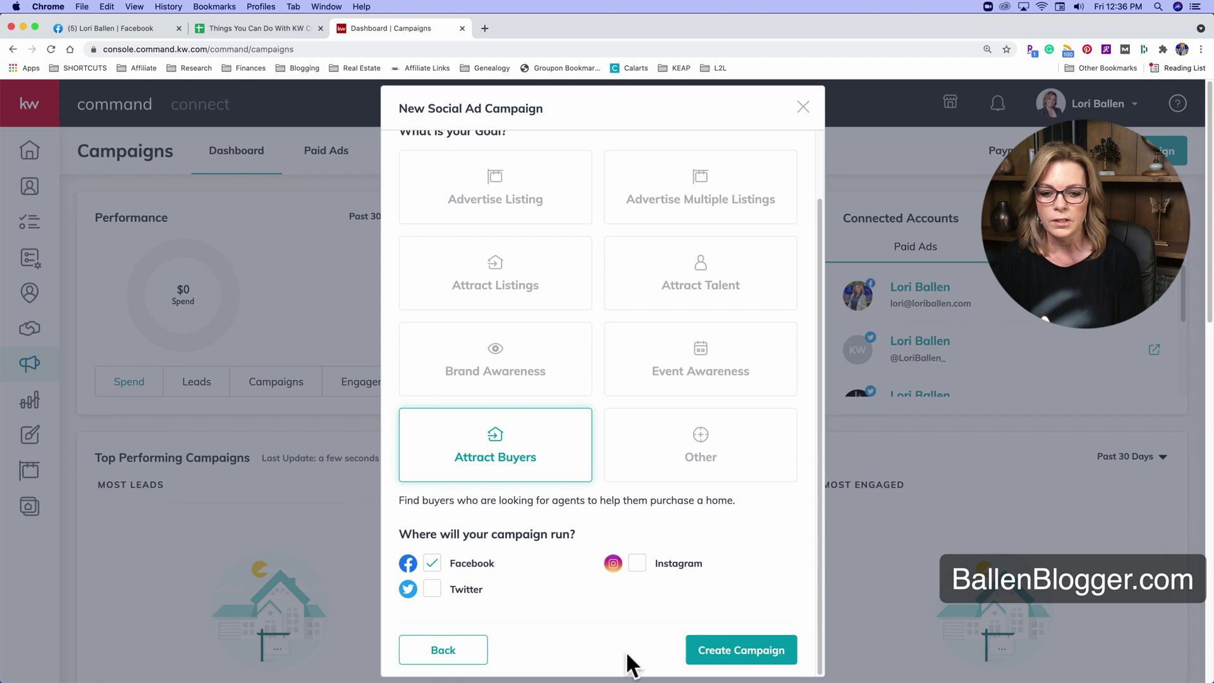
Create the campaign and expand its Lead Settings to reveal the auto-tag and SmartPlan options.
click(742, 650)
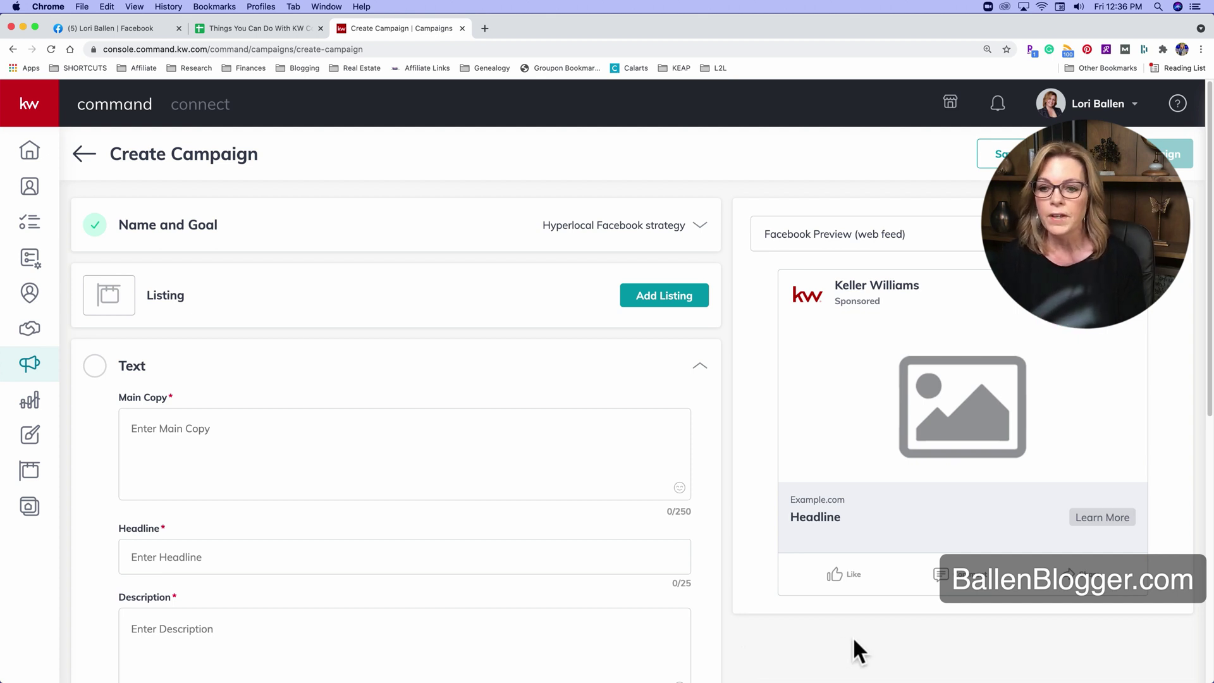
scroll(544, 494, down, 1)
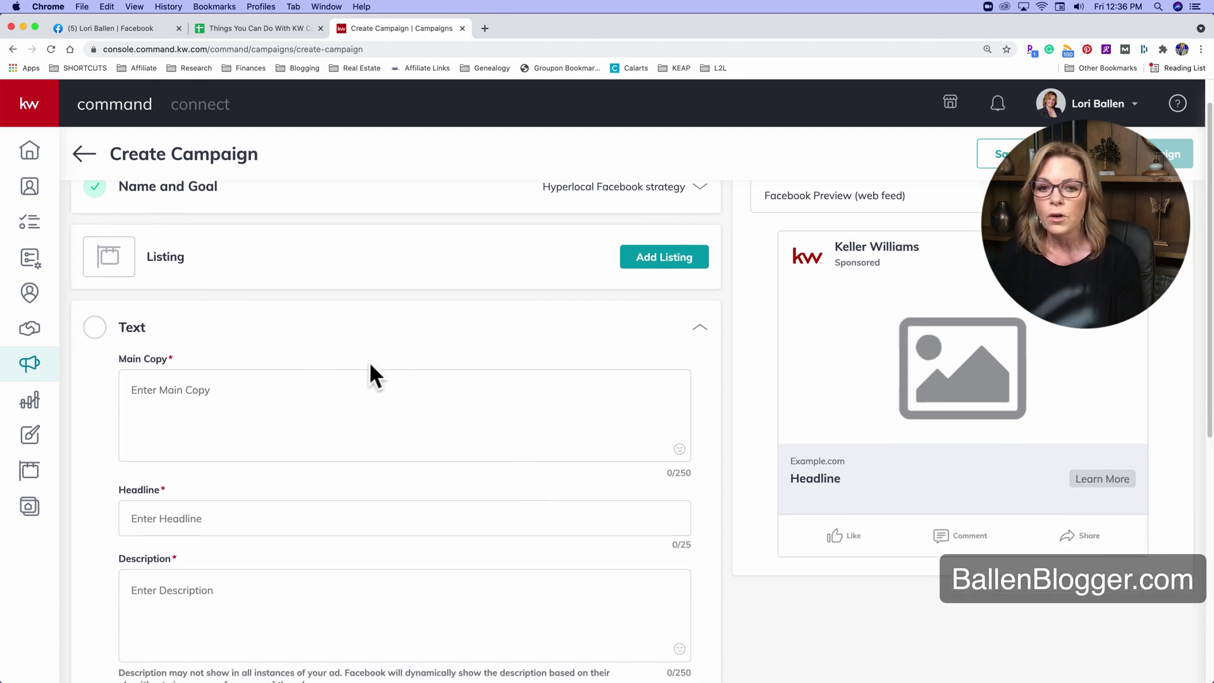
scroll(401, 374, down, 6)
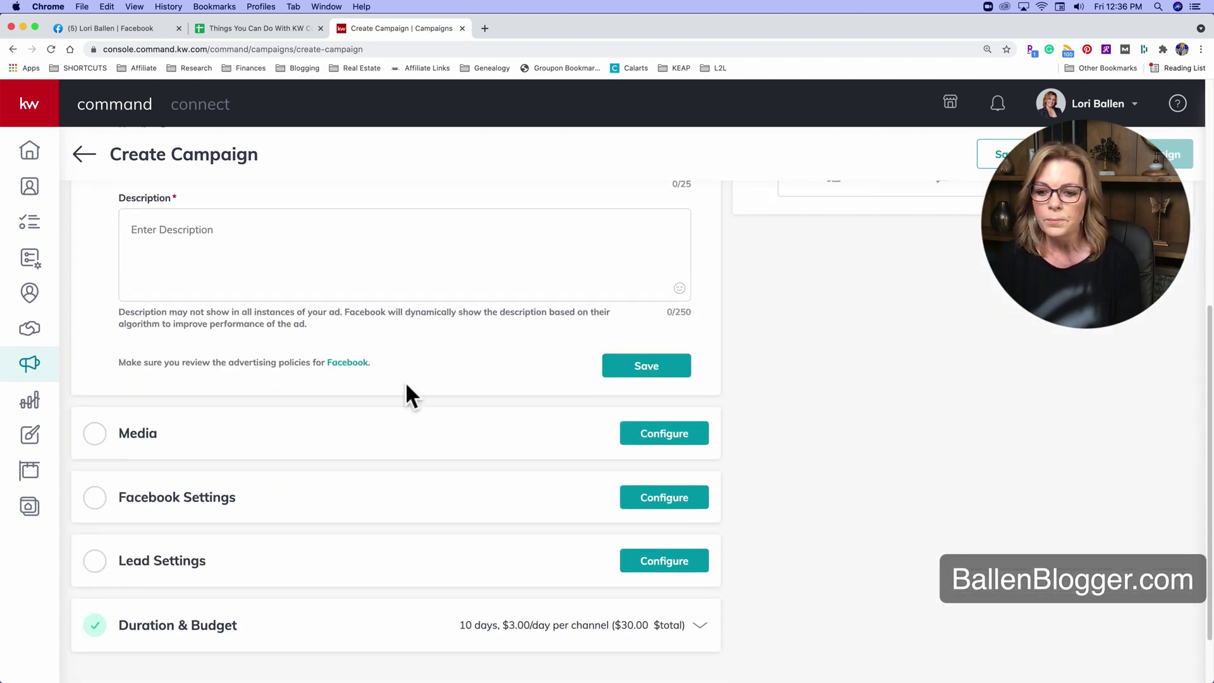
scroll(407, 385, down, 2)
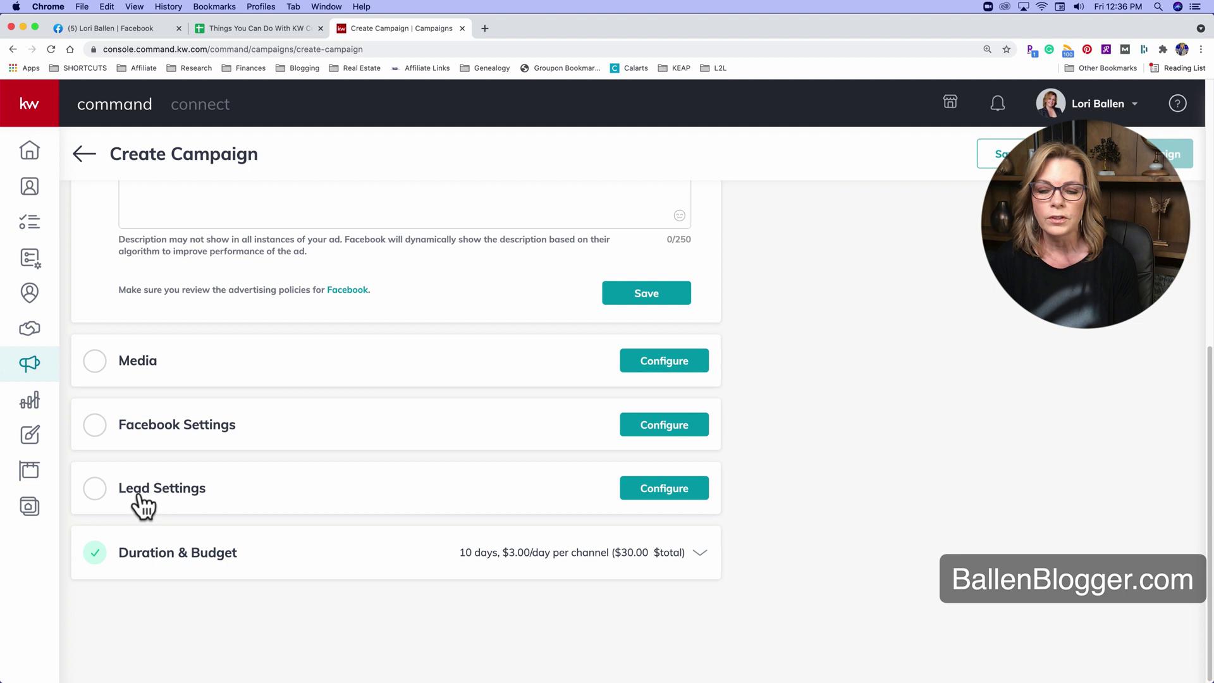
click(94, 494)
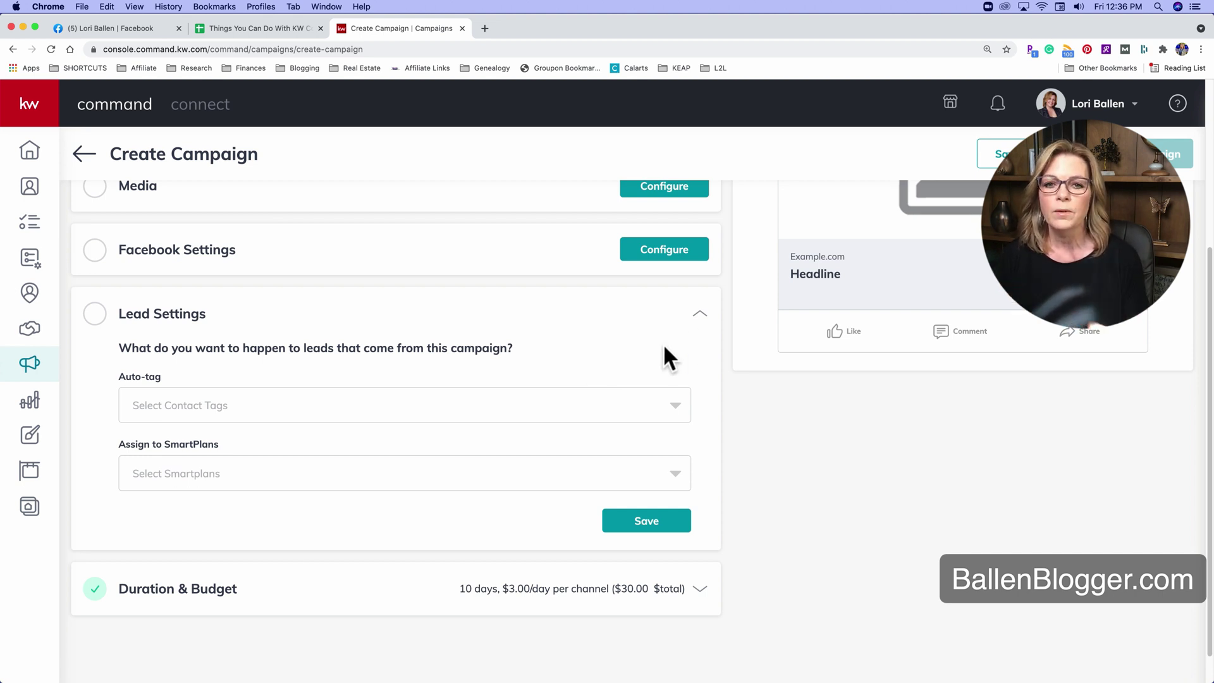
Set the campaign's auto-tag to Buyer, replacing the mistakenly chosen Buyers tag.
click(366, 406)
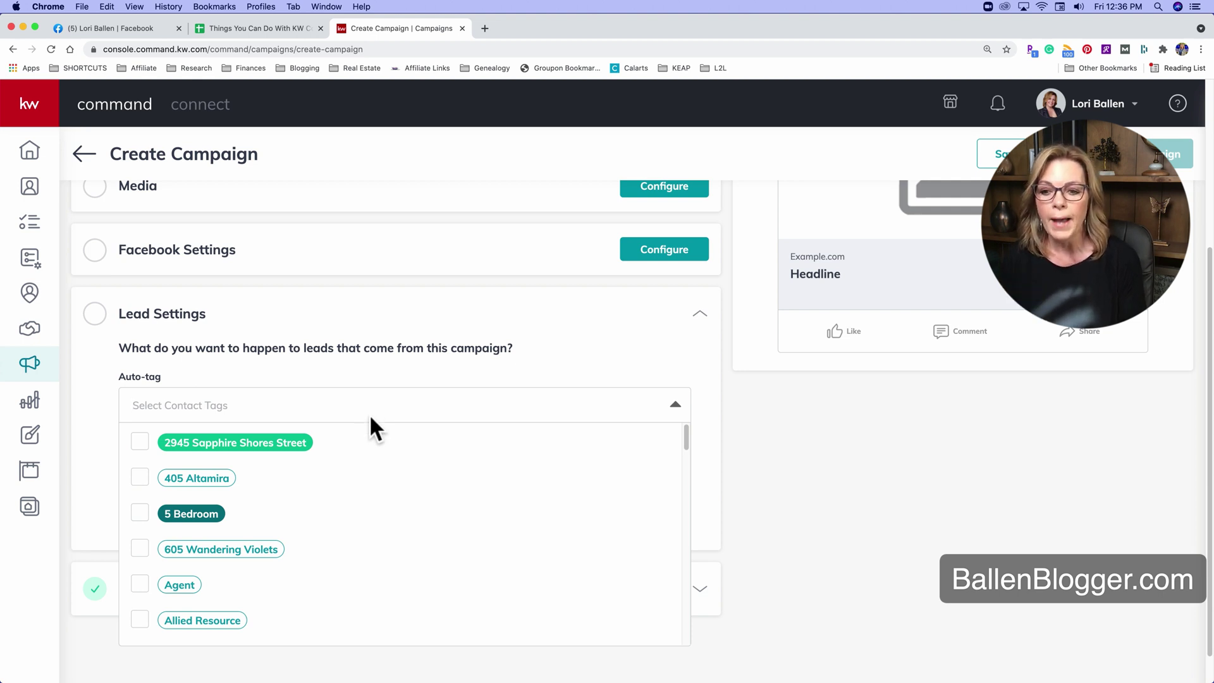
scroll(373, 496, down, 5)
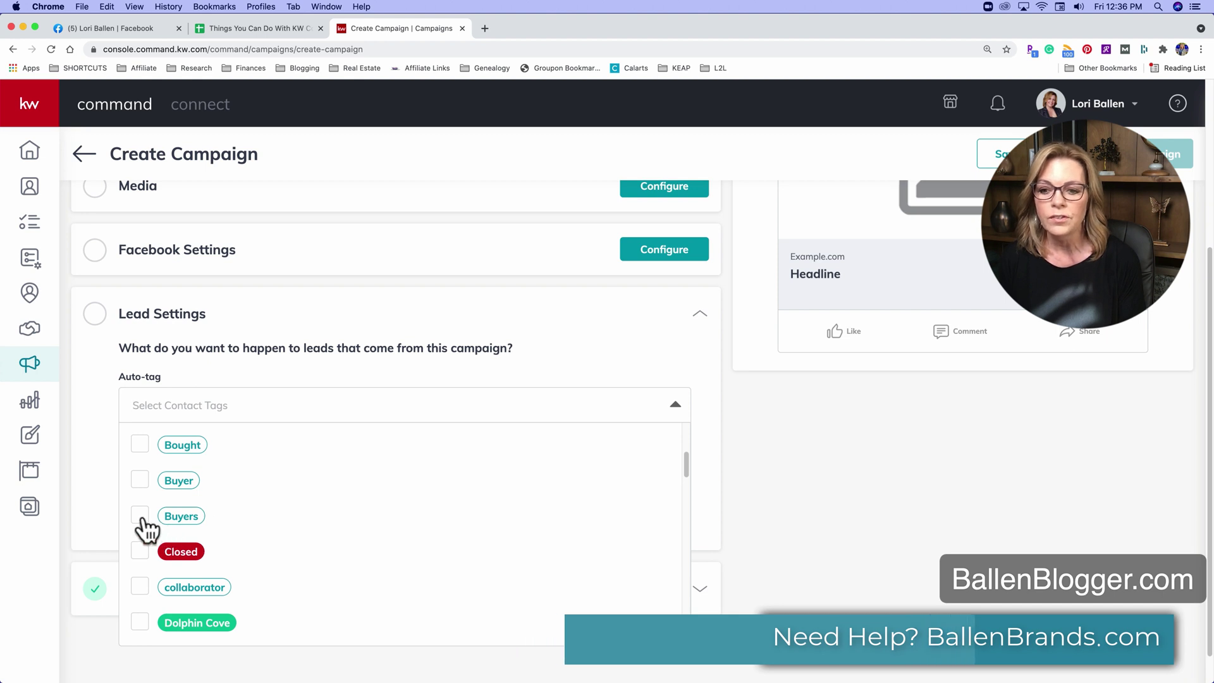
click(140, 516)
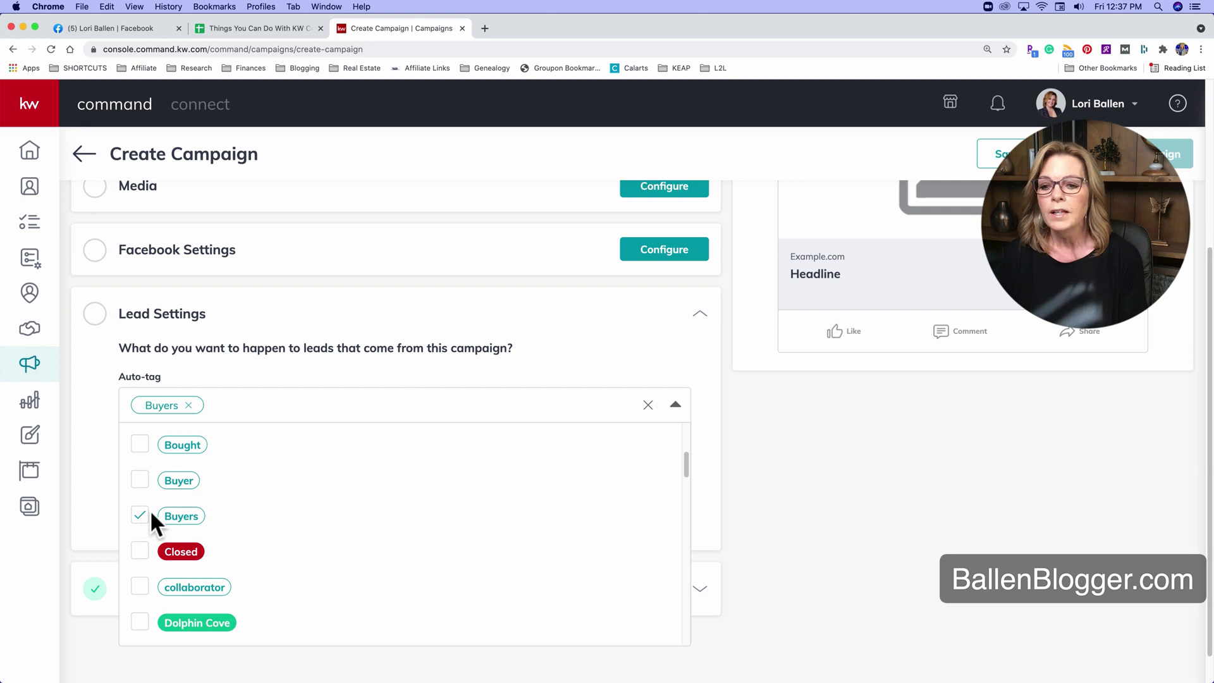
click(139, 516)
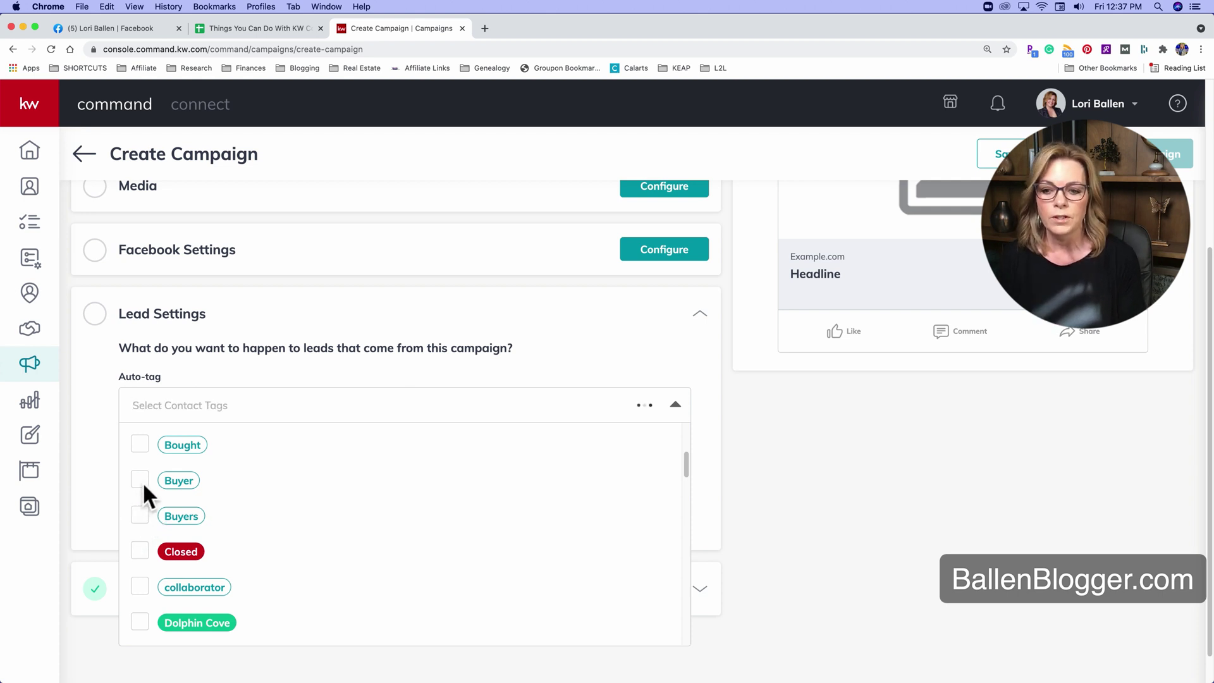
click(140, 481)
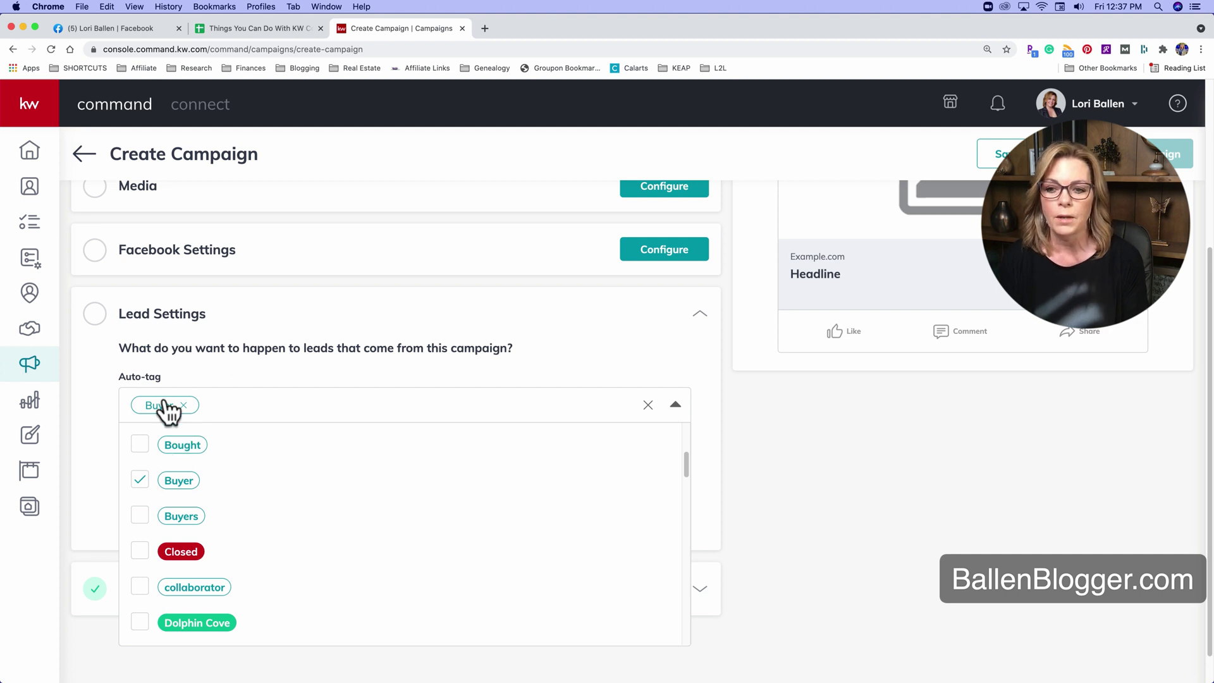
Enter the auto-tag name 'Hyperlocal Specific Ad - December 2021'.
scroll(203, 500, down, 15)
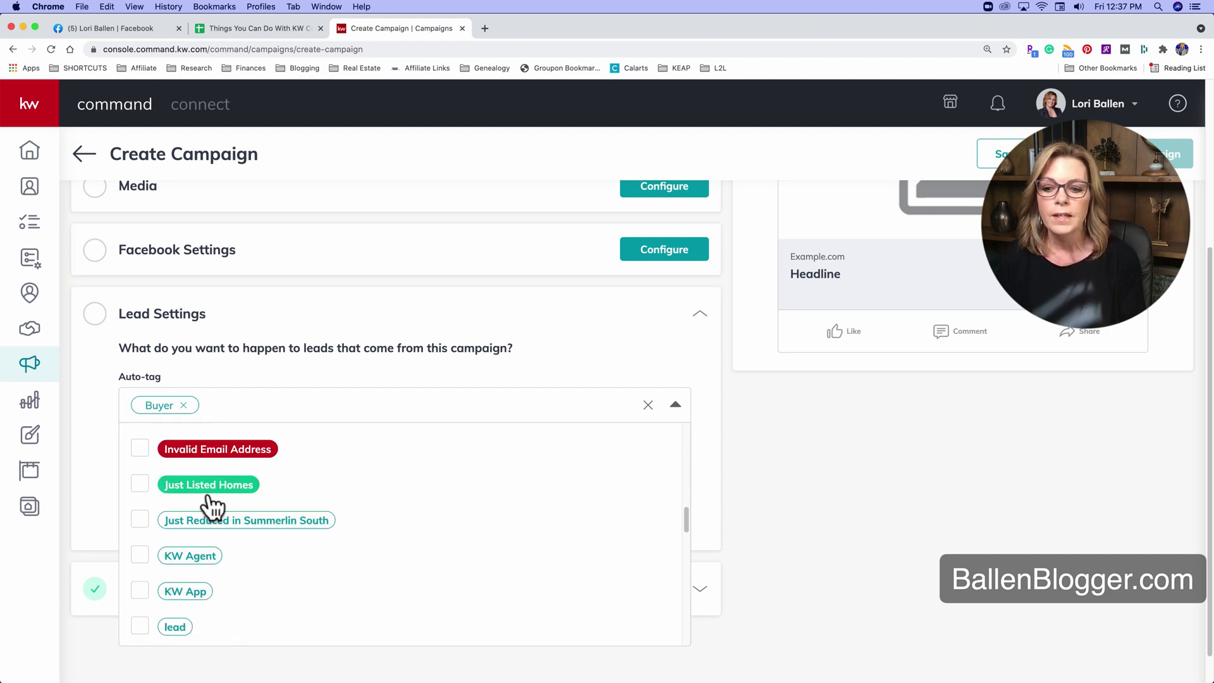
scroll(212, 504, down, 10)
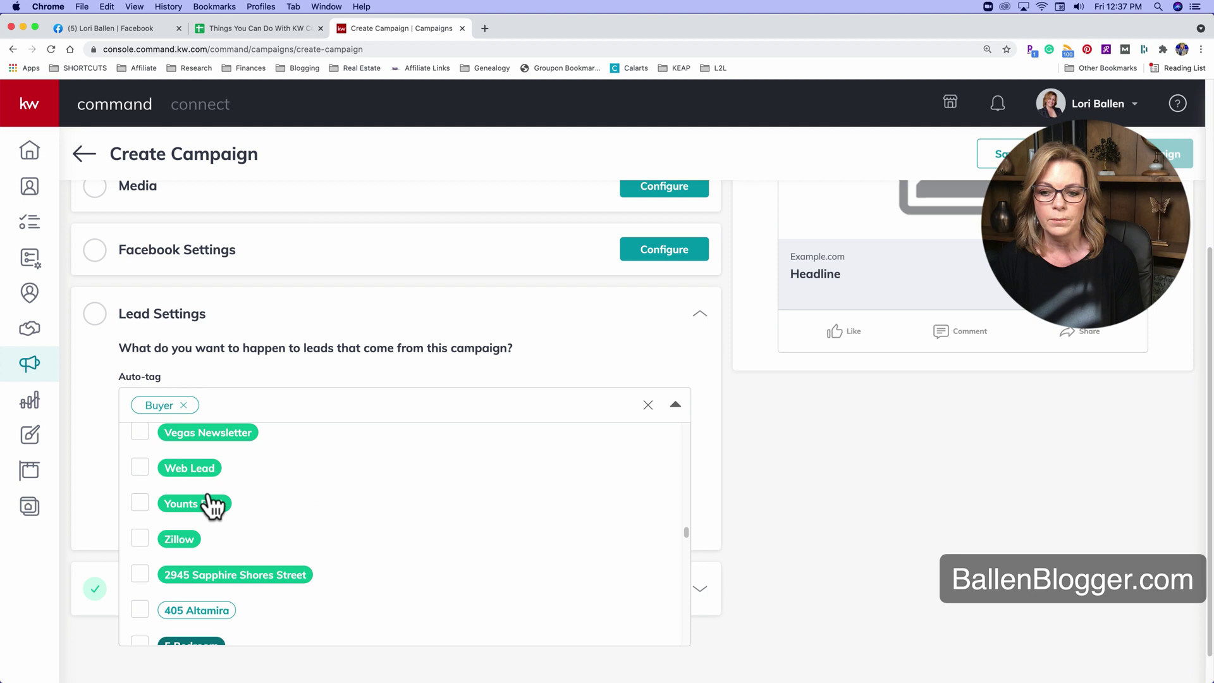
scroll(212, 504, down, 5)
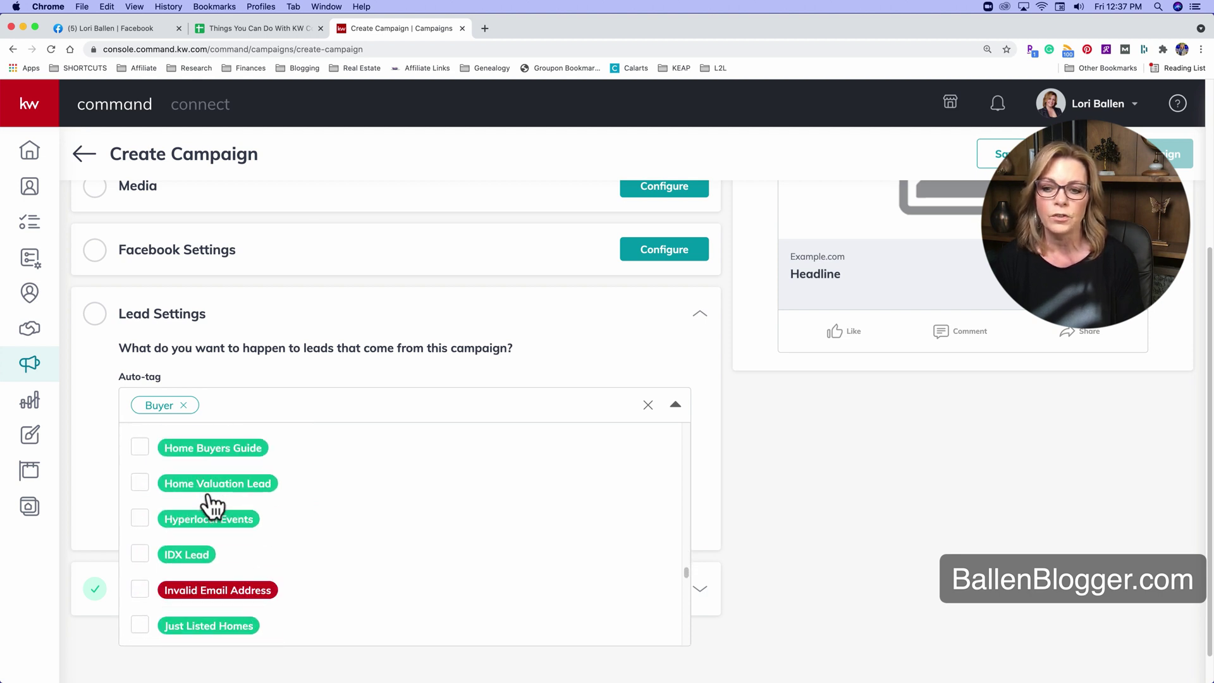
scroll(324, 542, down, 5)
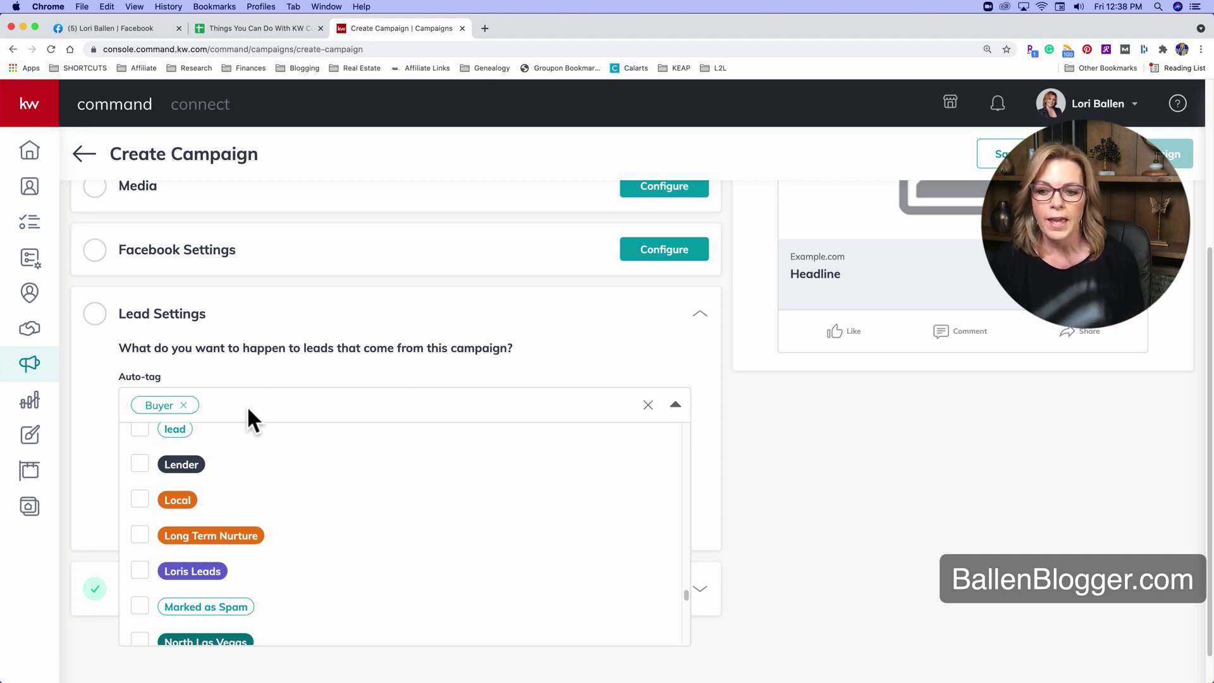
text(Hp)
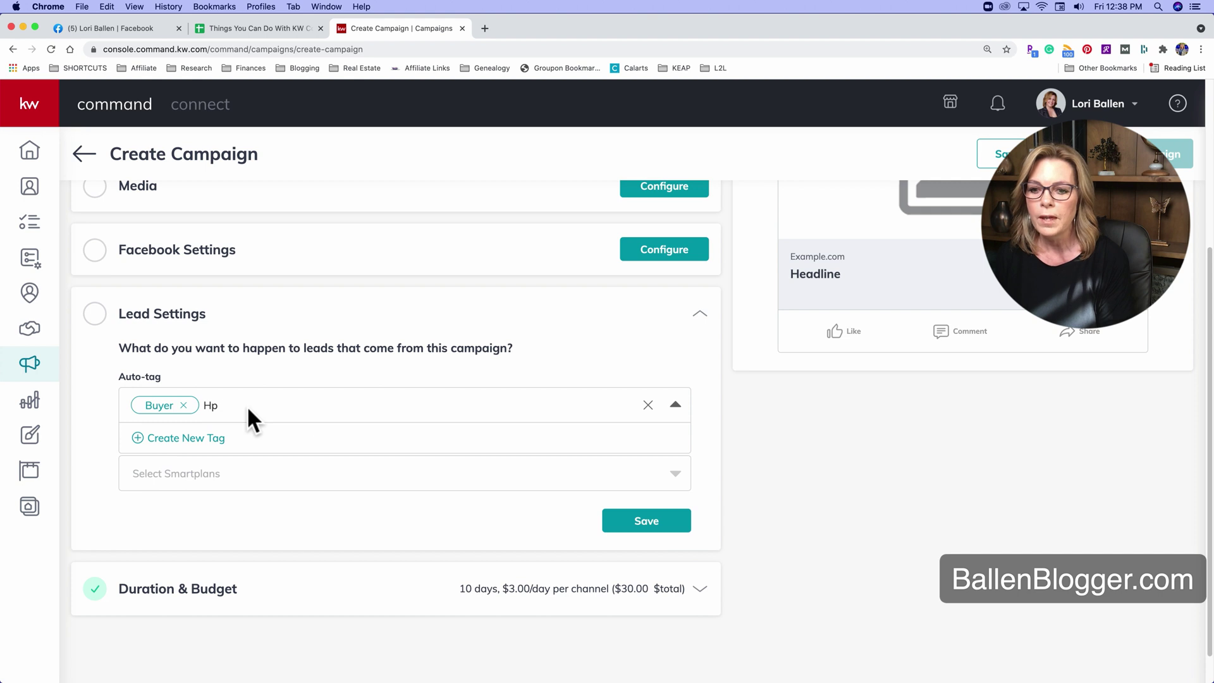
key(BackSpace)
text(yperl)
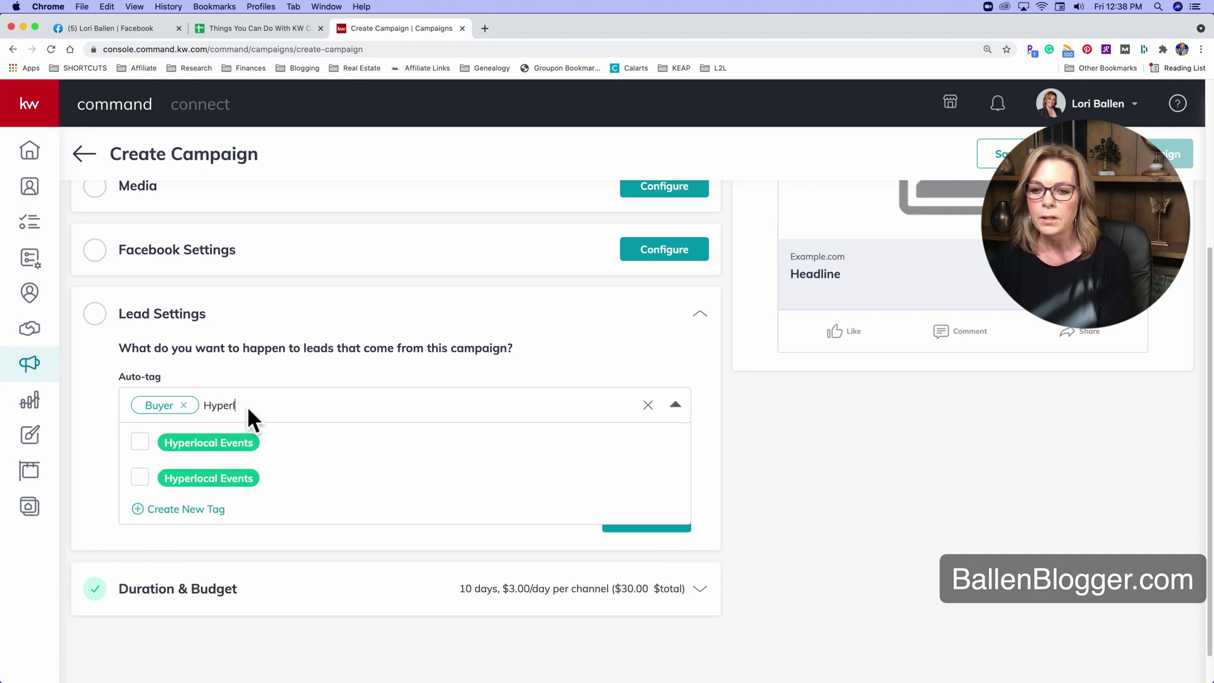
text(ocal Spec)
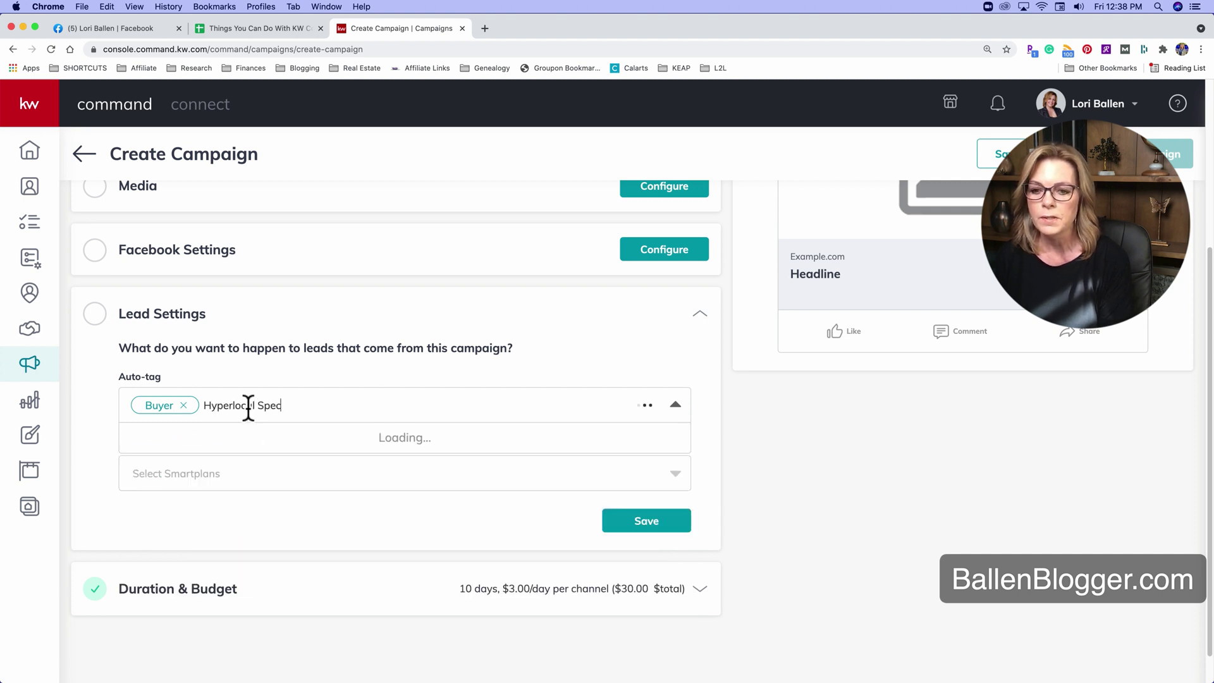
text(ific Ad -)
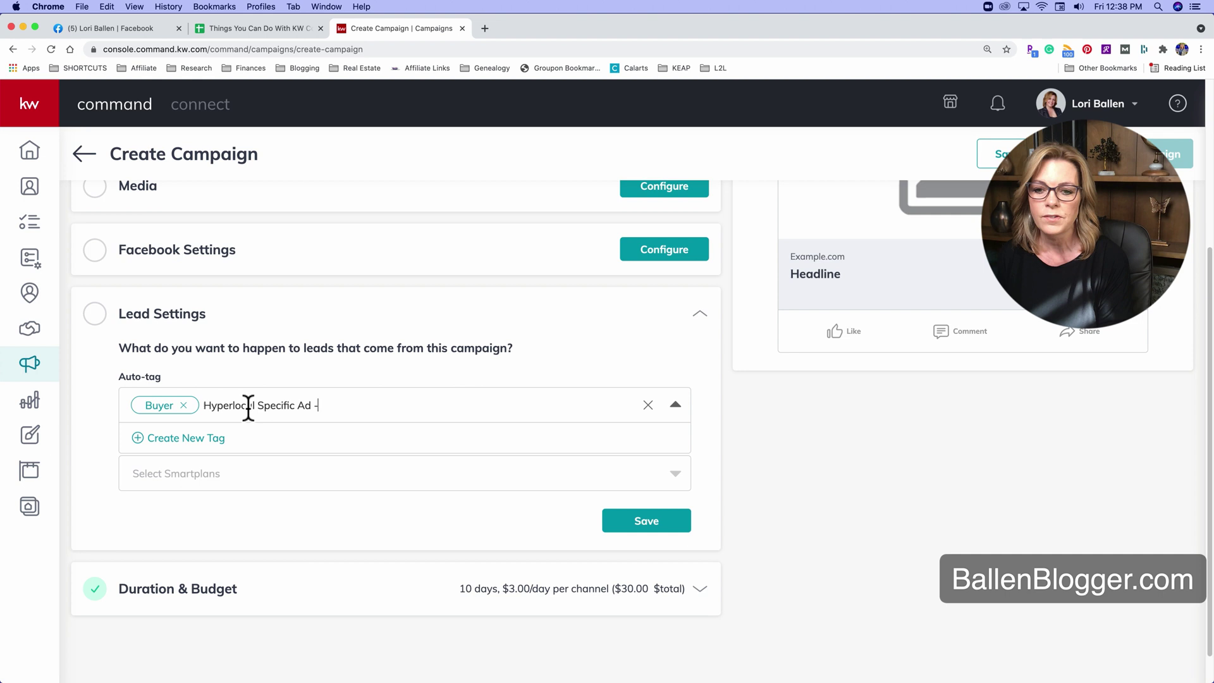
text( March)
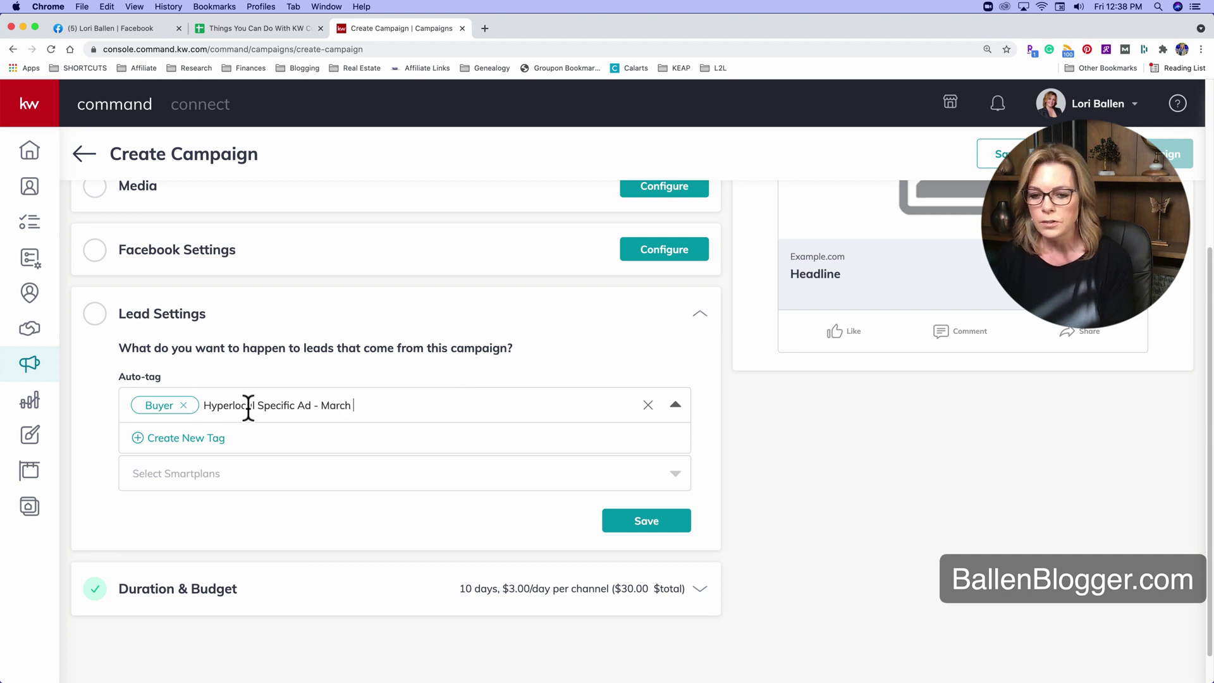
key(BackSpace)
key(BackSpace)
key(BackSpace)
key(BackSpace)
text(De)
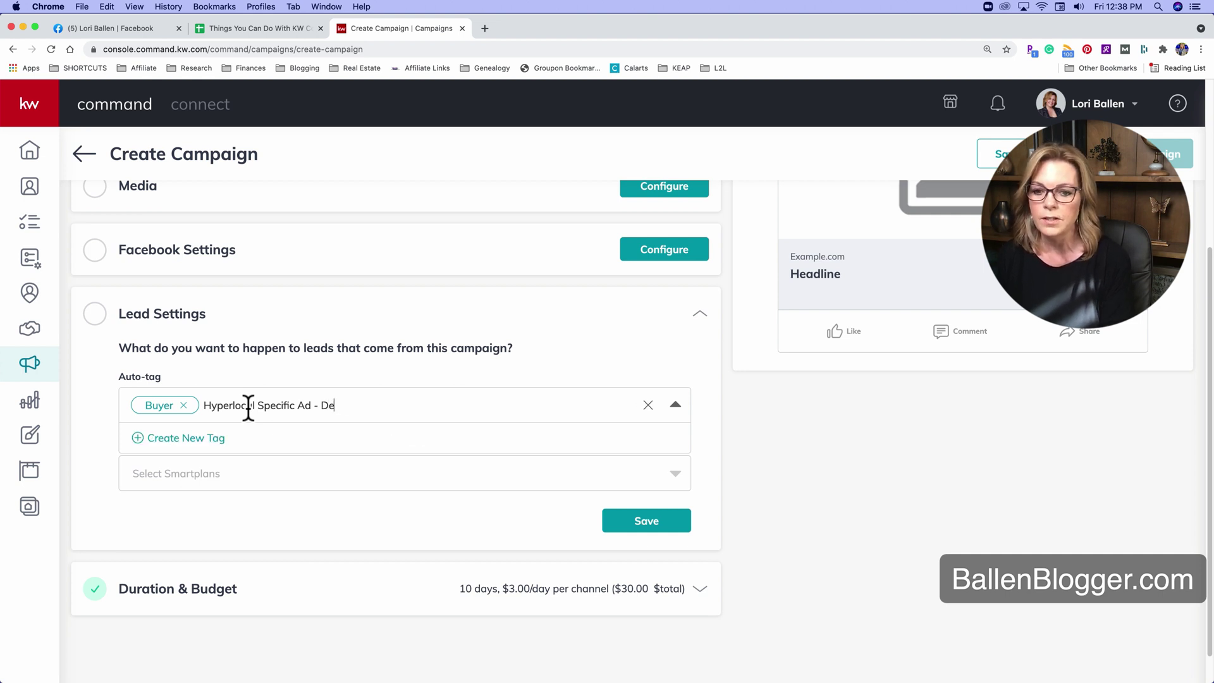
text(cember 2021)
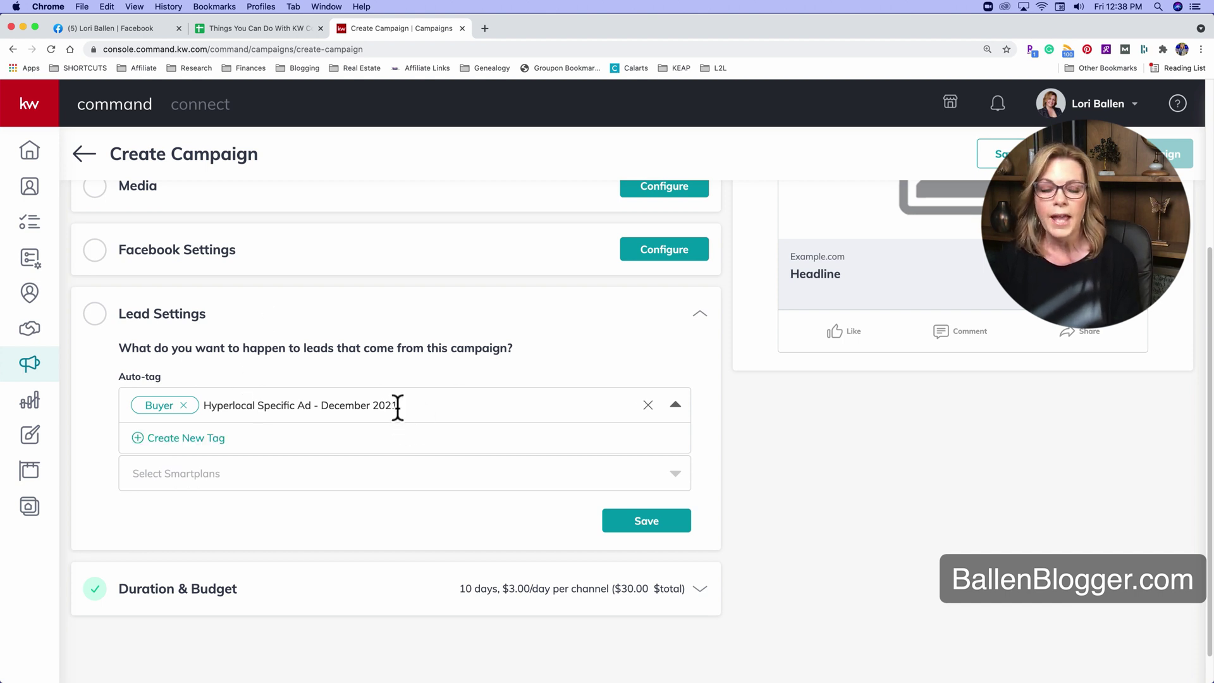
Create a new tag from that name so its colour choices appear.
click(199, 439)
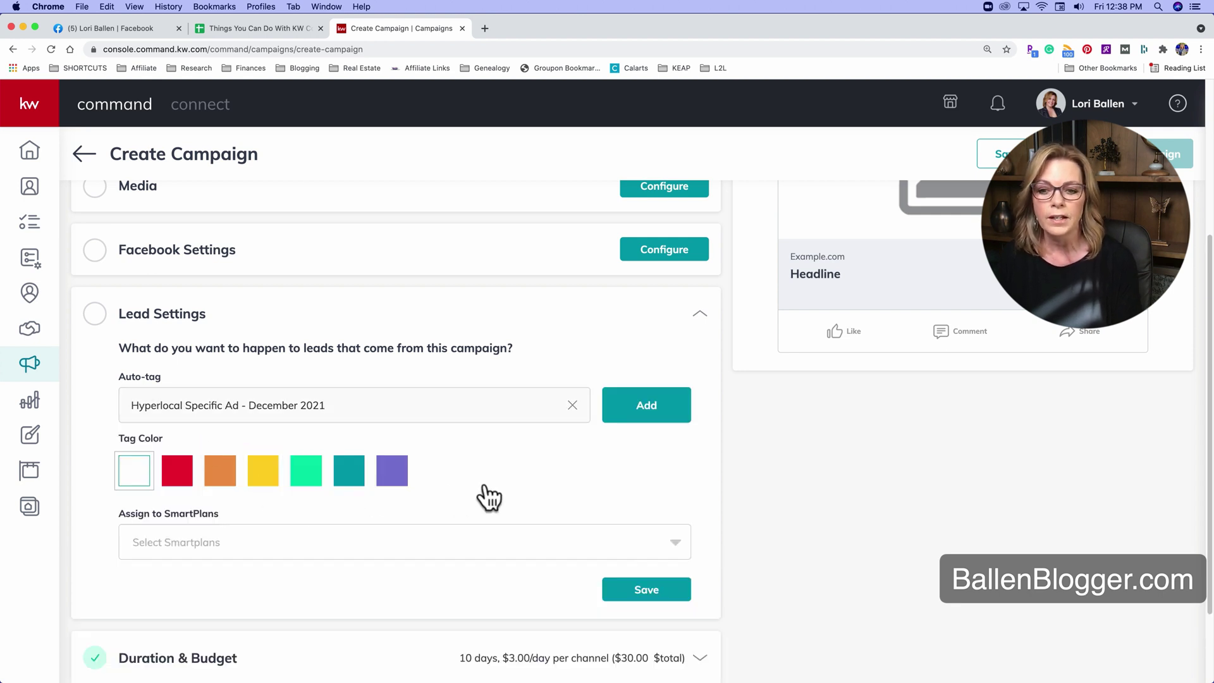
scroll(480, 479, down, 1)
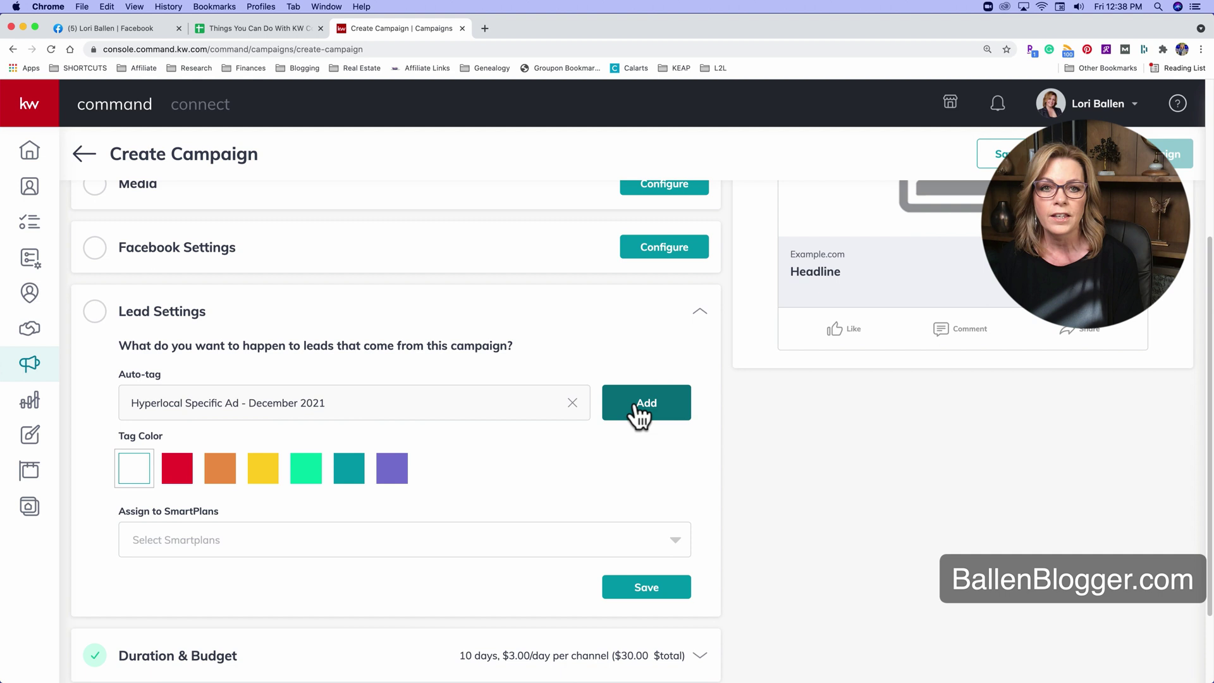
click(349, 468)
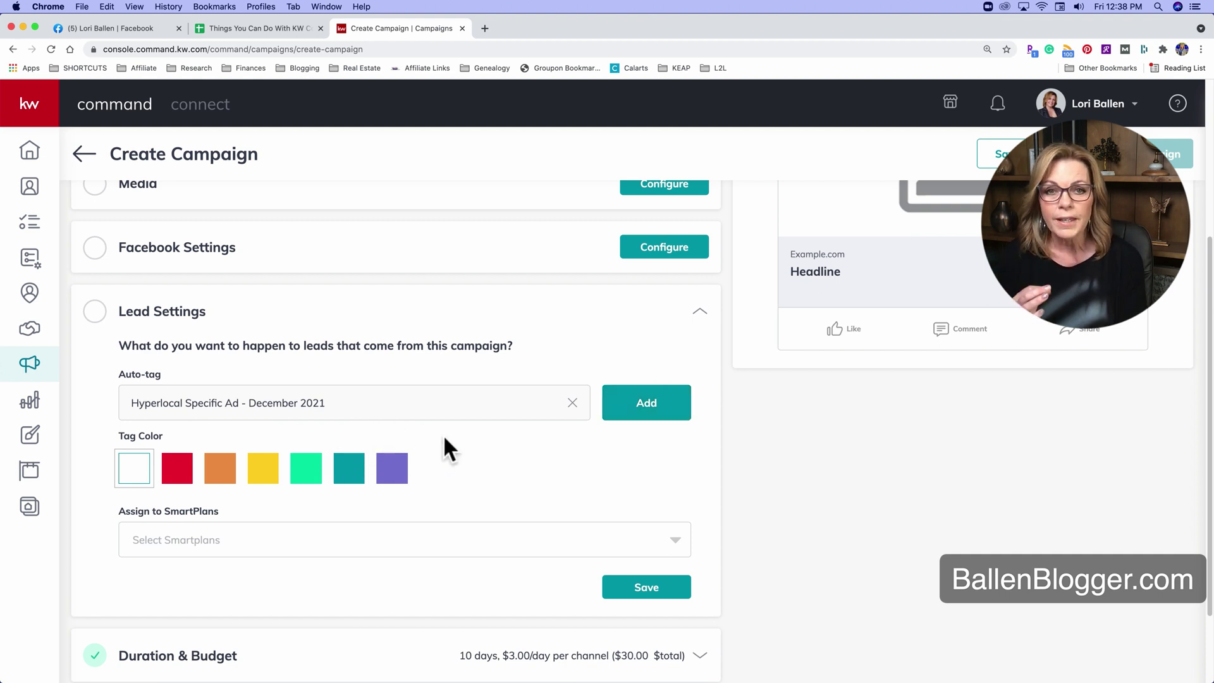
scroll(188, 517, down, 1)
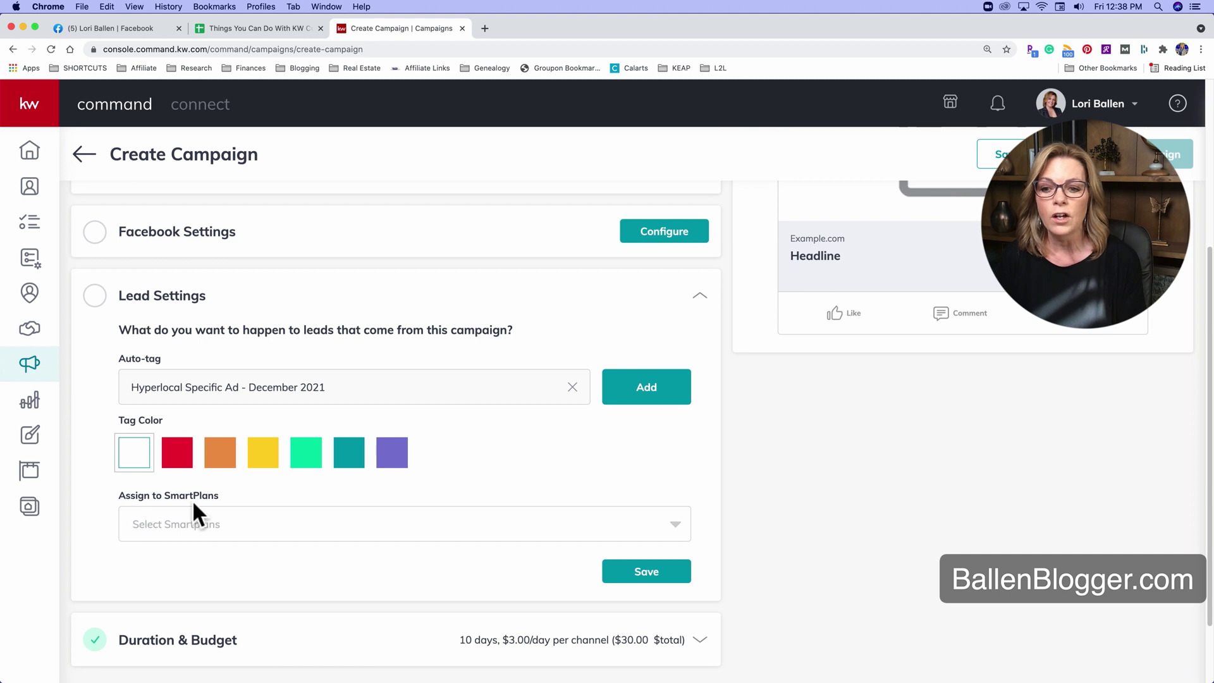
Assign the Buyer Arrival Smart Plan to the tag by searching 'buy' in the SmartPlans list.
click(215, 524)
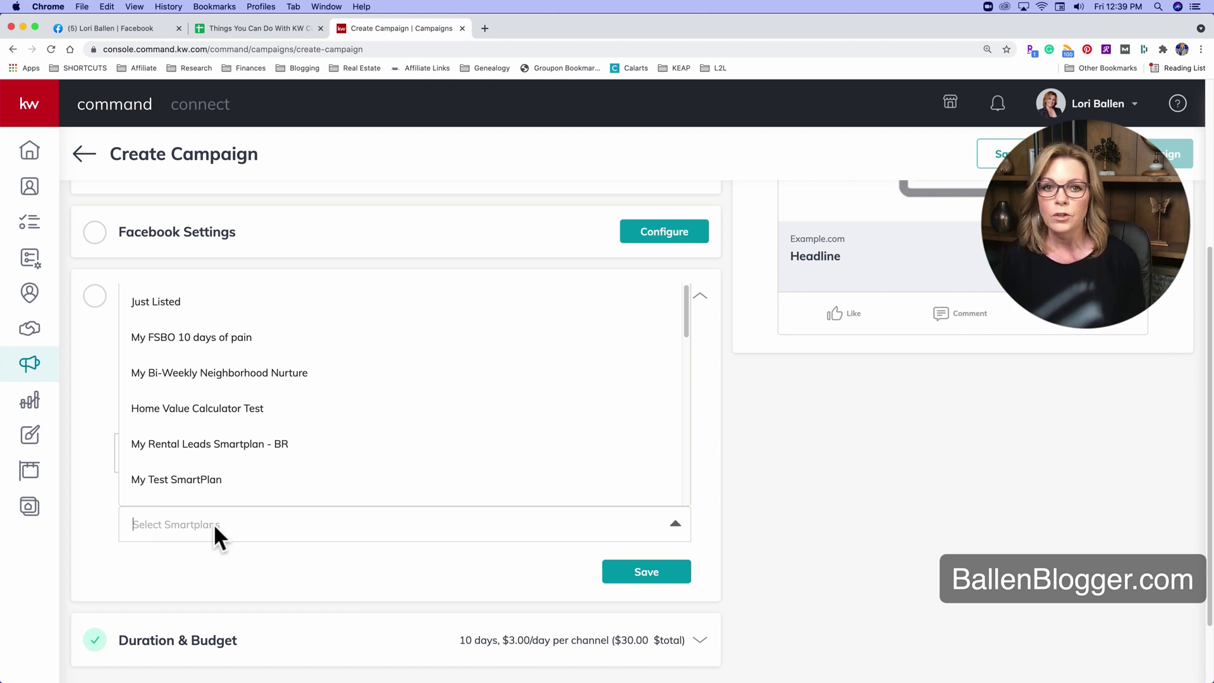
click(69, 382)
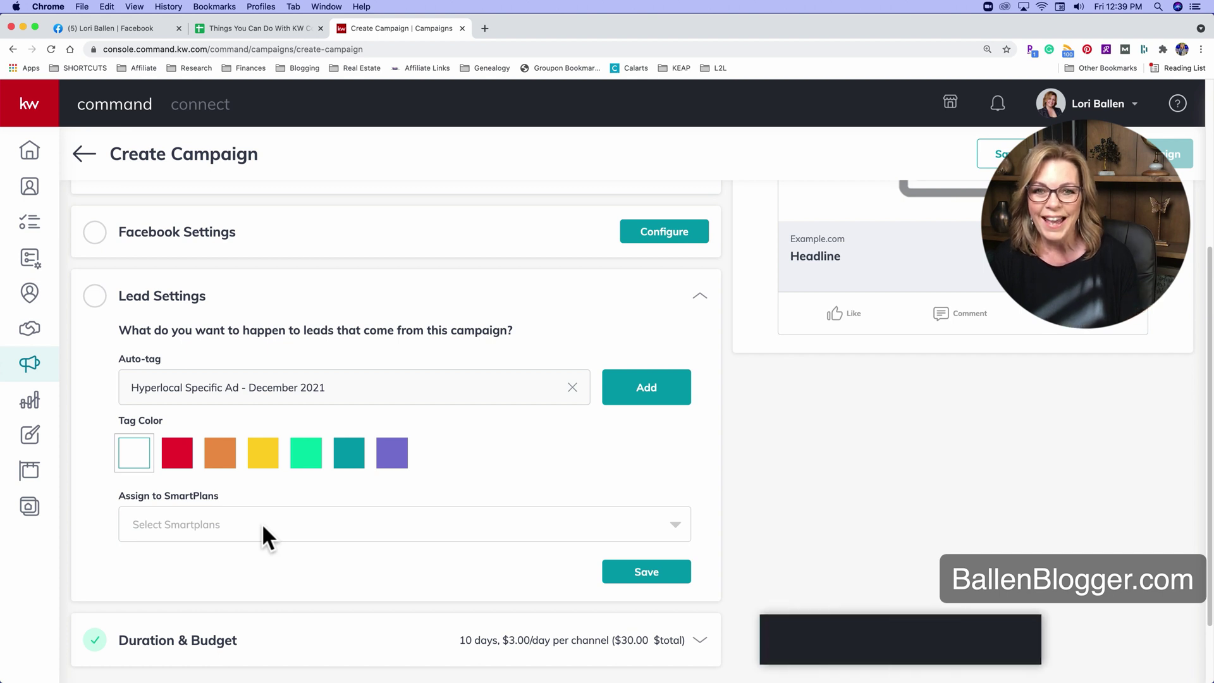
click(166, 529)
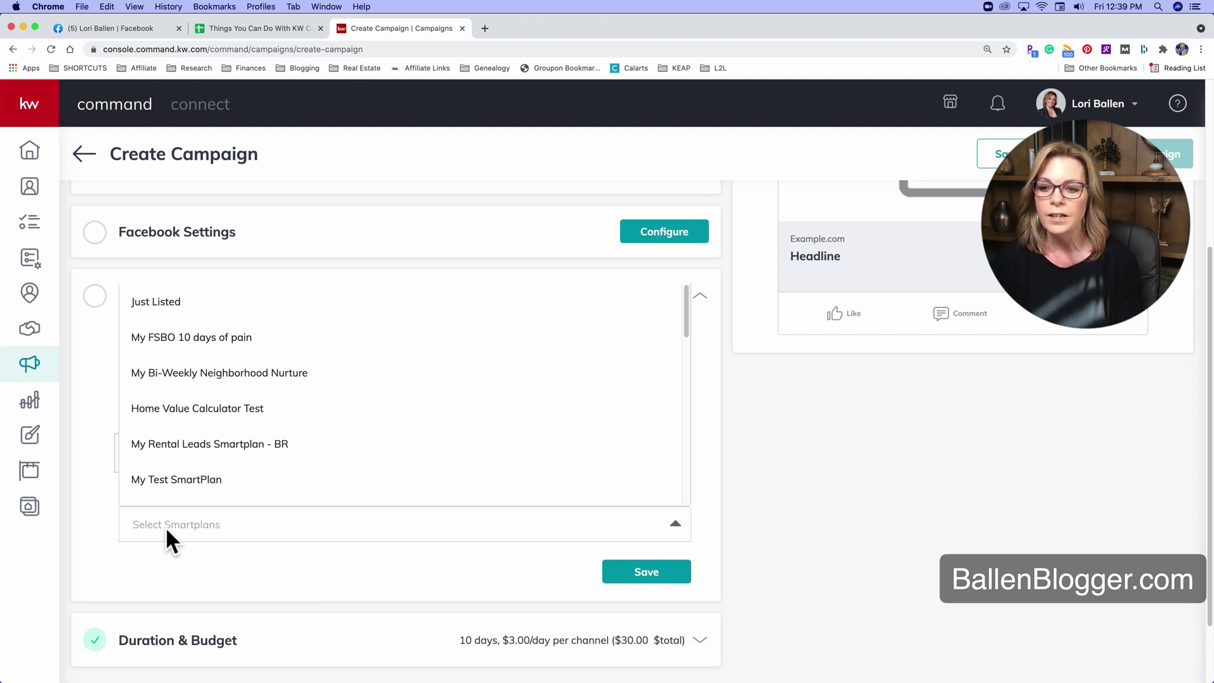
scroll(190, 484, down, 3)
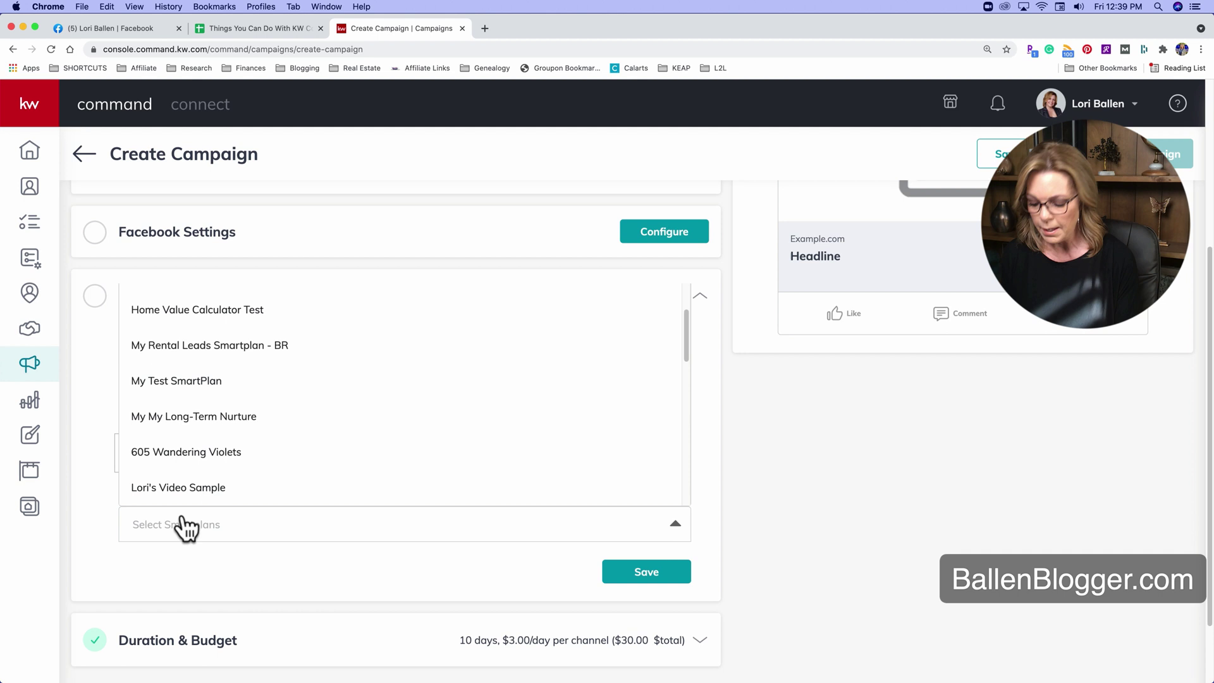
text(buyer arri)
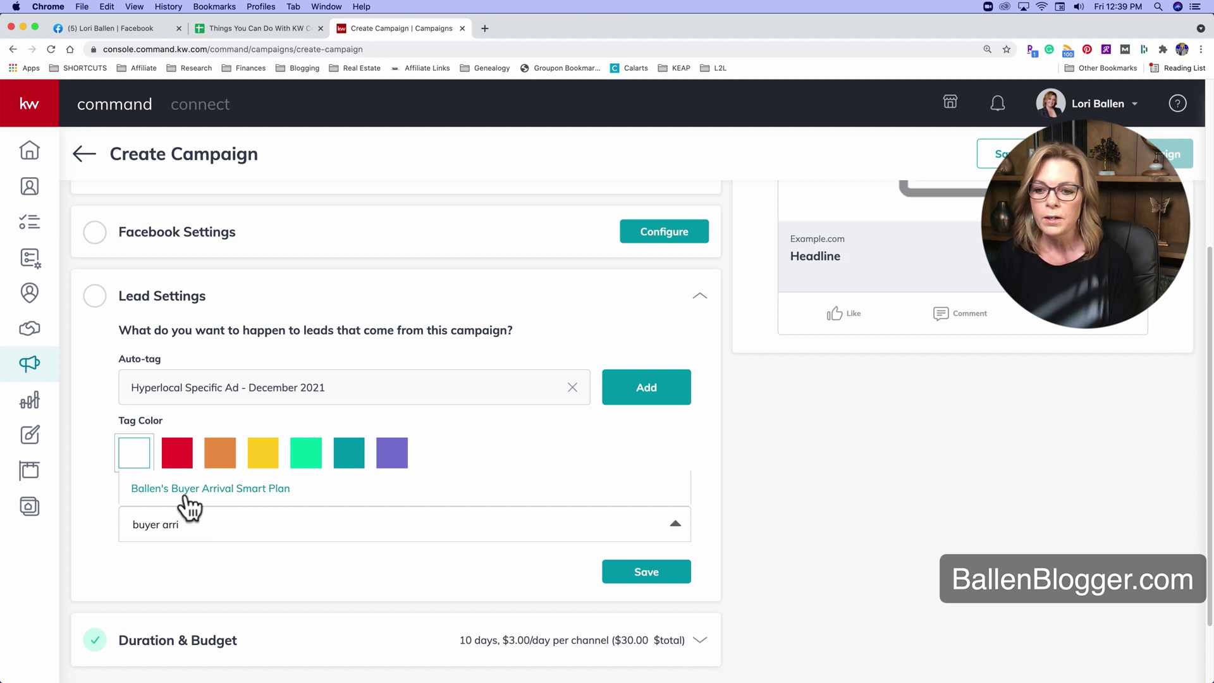
click(256, 495)
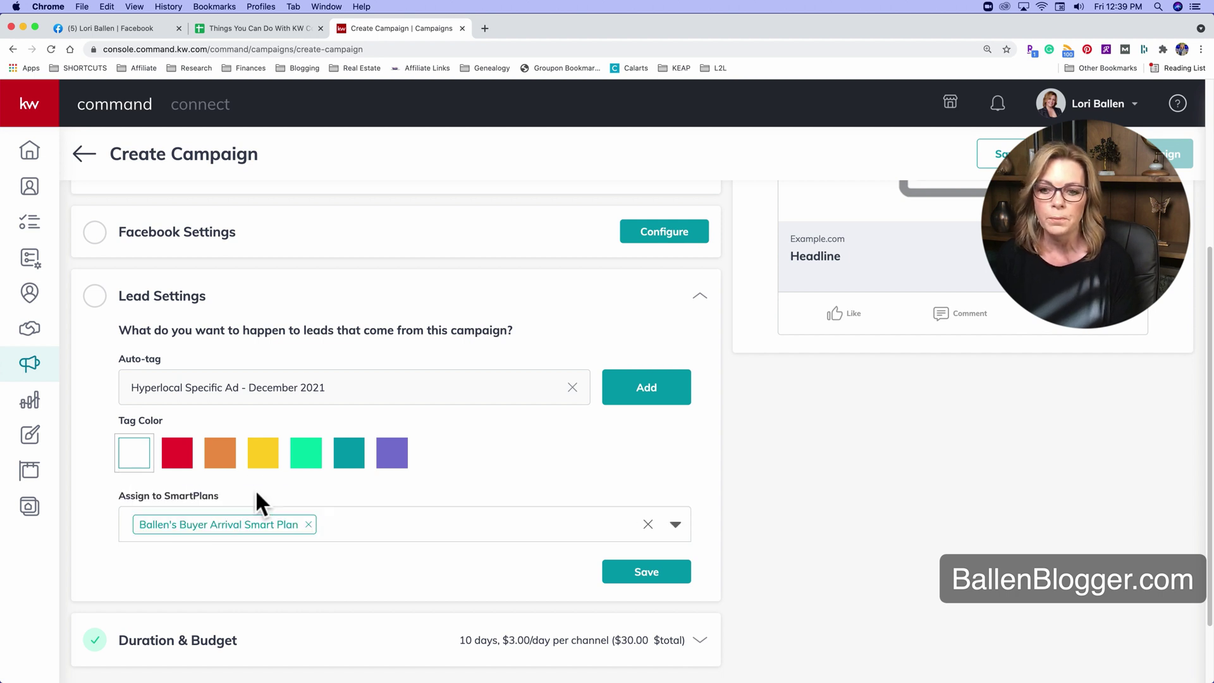
scroll(162, 374, down, 1)
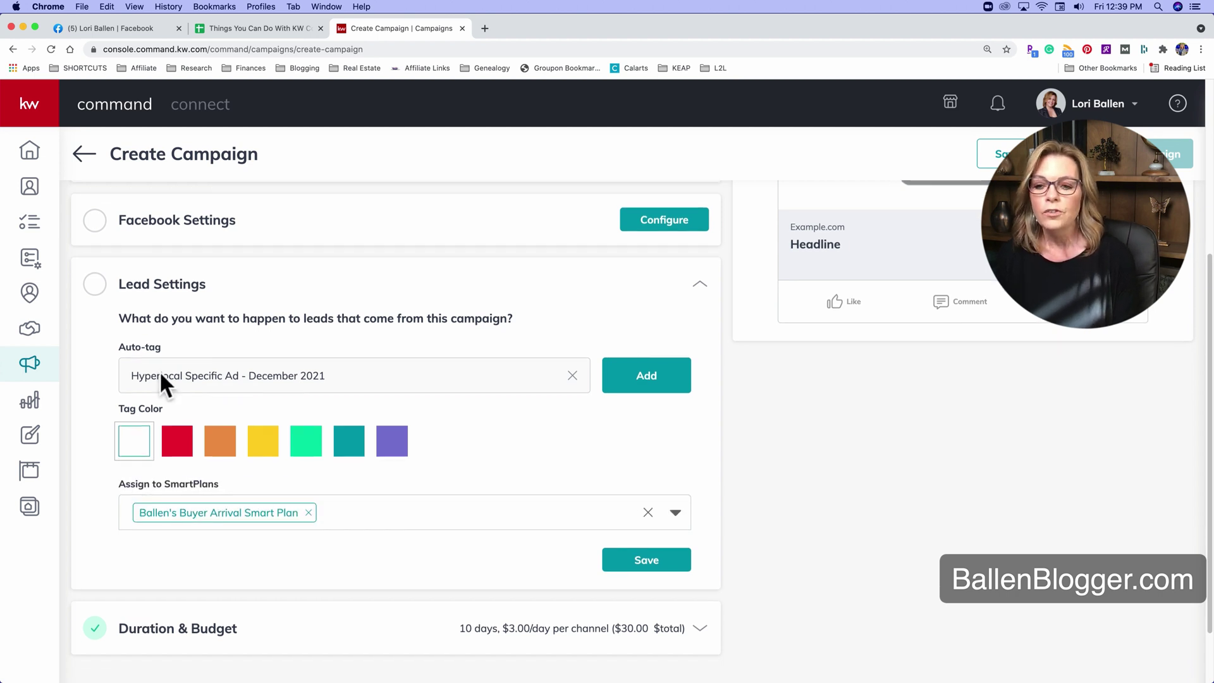
Add the December 2021 tag to the campaign's auto-tags alongside Buyer.
click(640, 379)
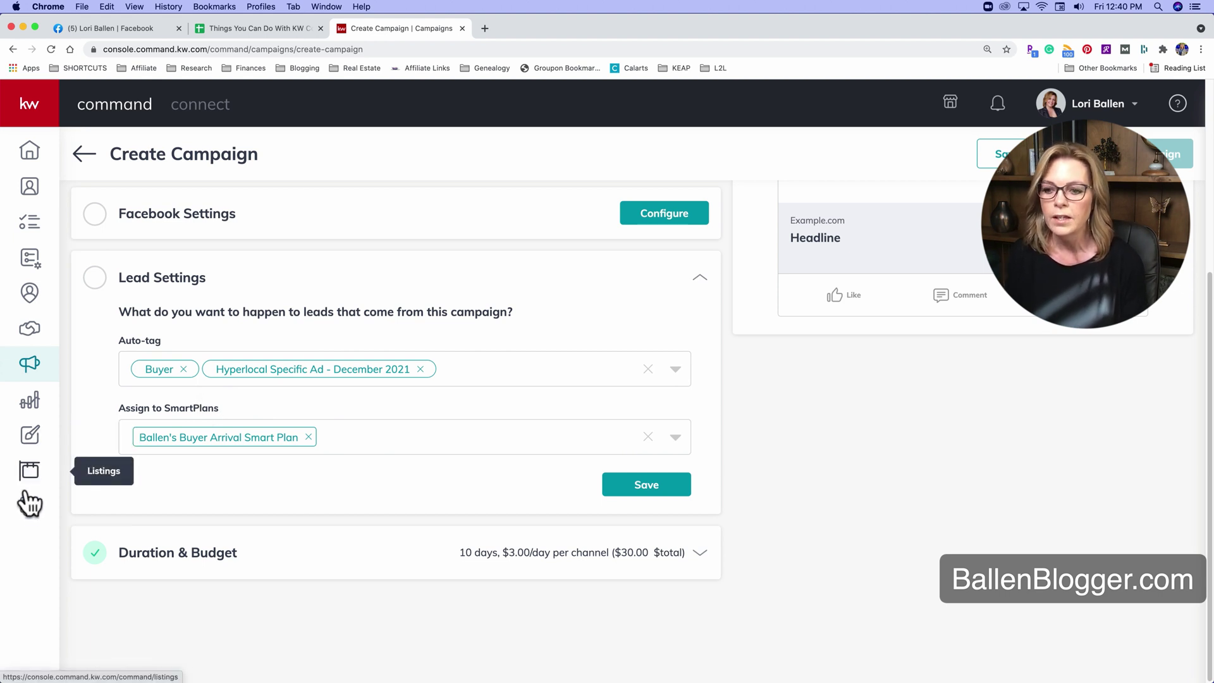
Leave the unsaved campaign and go to the SmartPlans page.
click(29, 257)
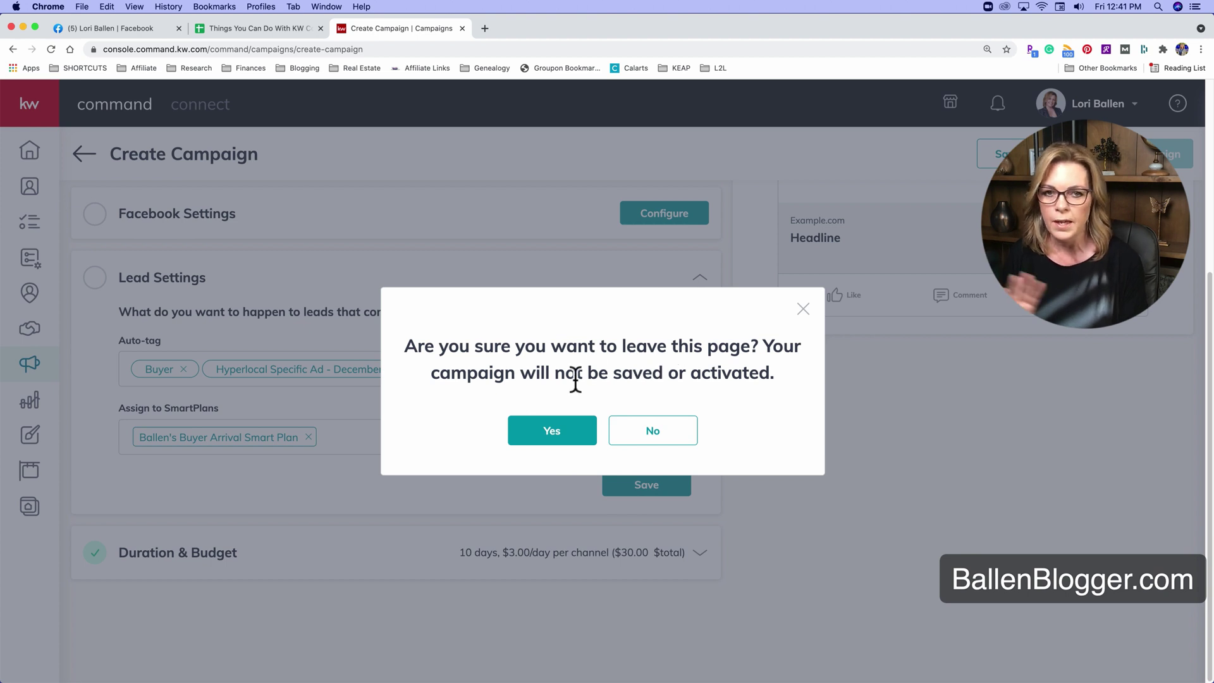
click(552, 432)
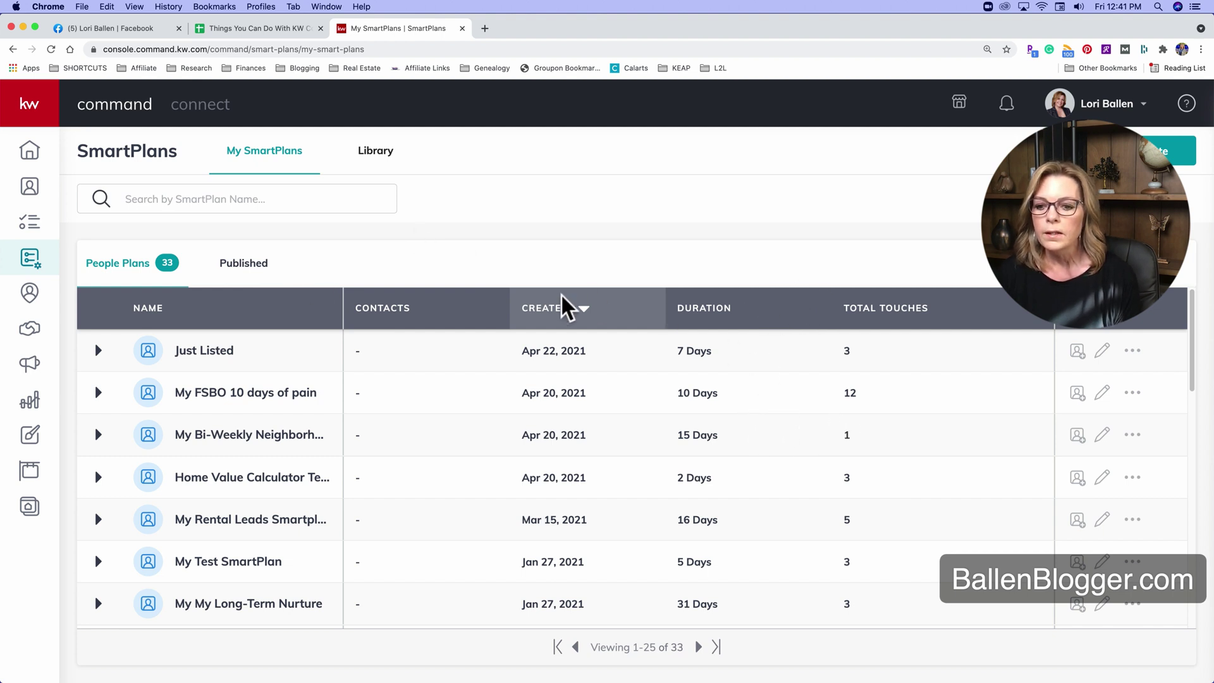
Expand My Test SmartPlan to show its manual-add trigger and six steps, and open its options menu.
scroll(563, 310, down, 3)
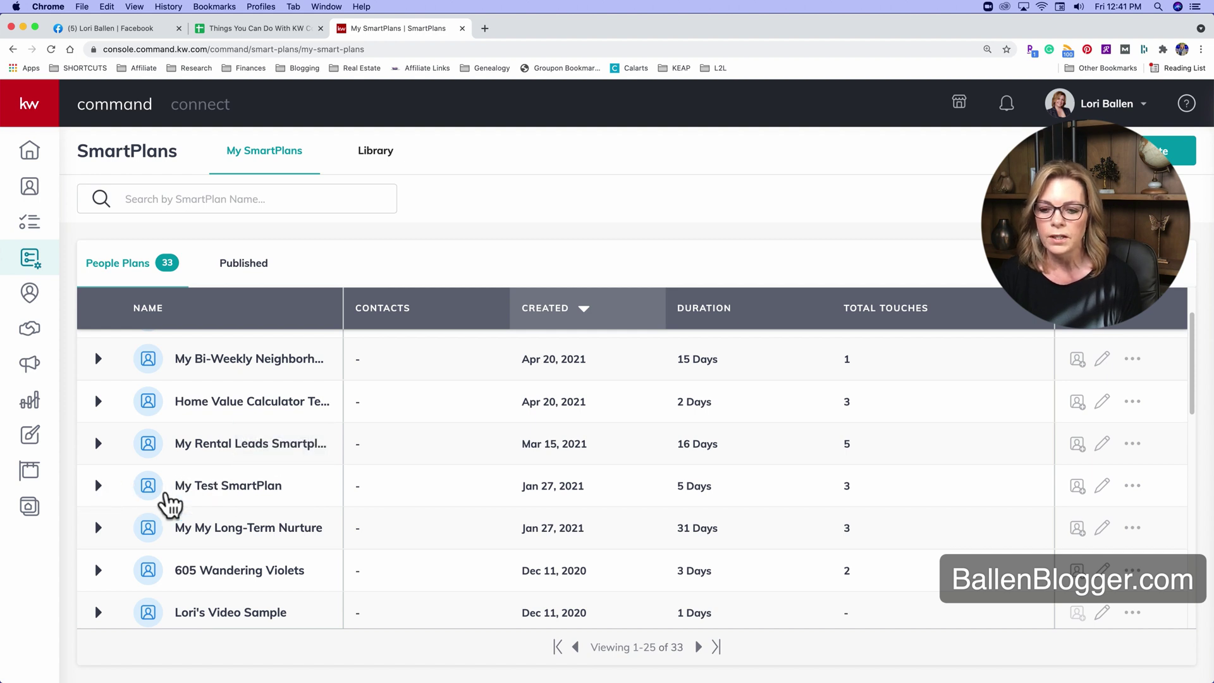
click(98, 485)
scroll(136, 506, down, 3)
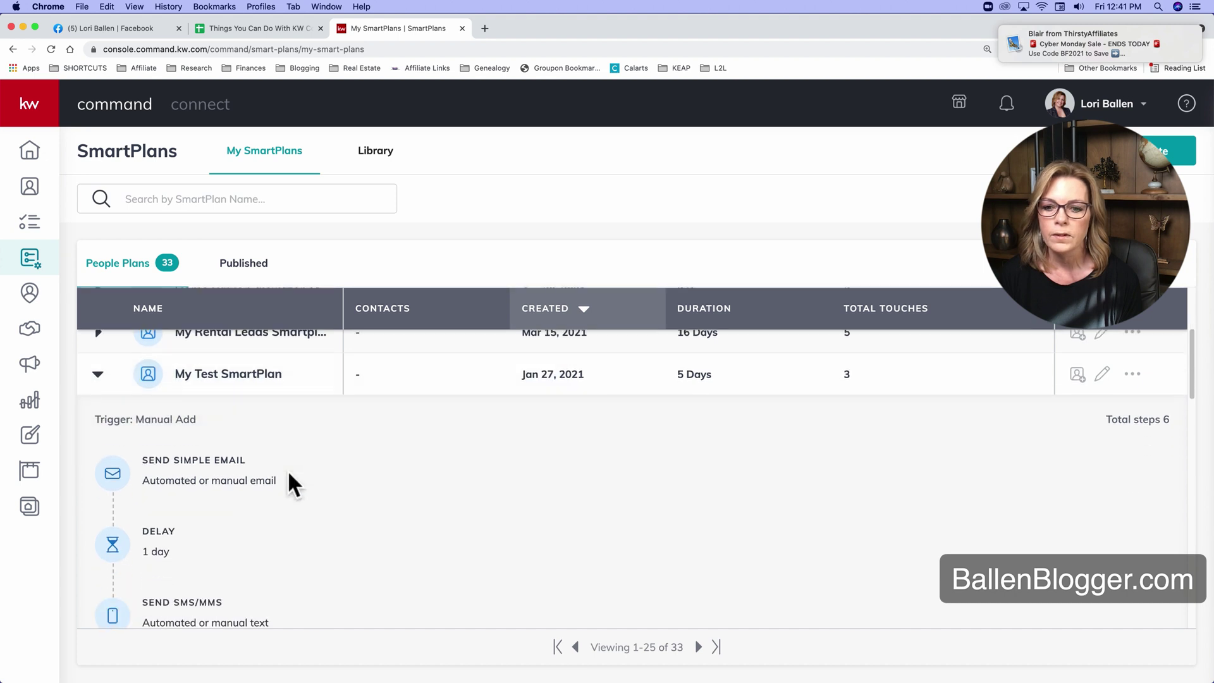
scroll(287, 469, down, 2)
scroll(622, 469, up, 1)
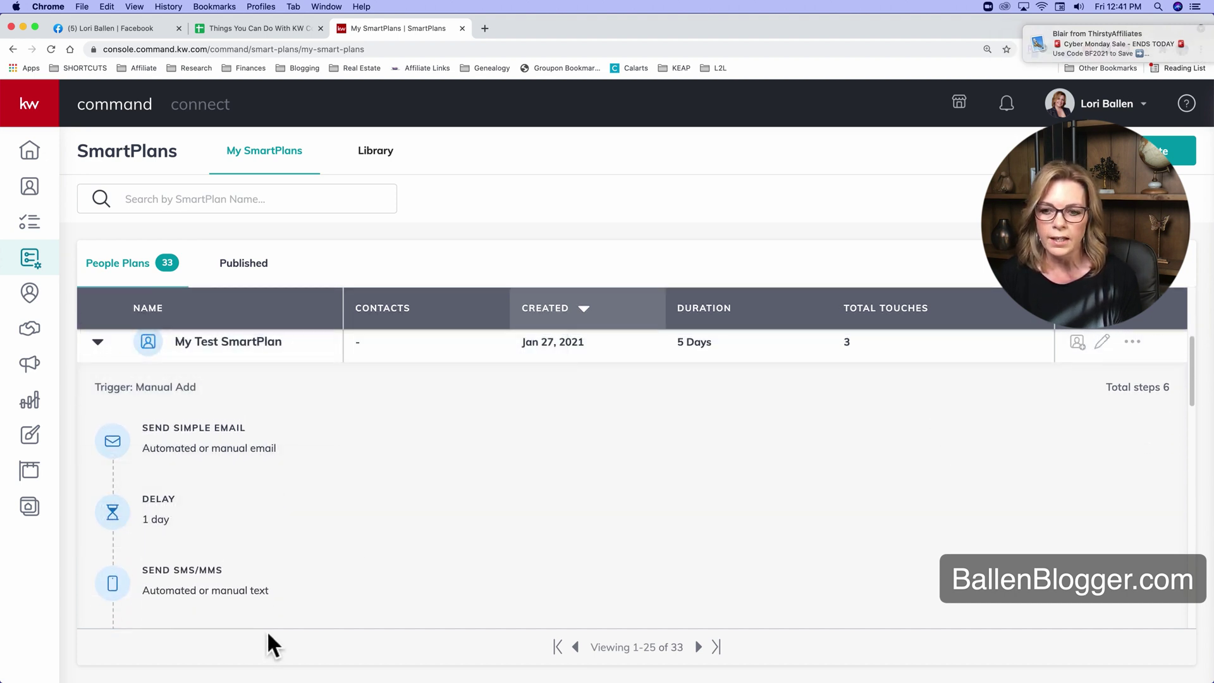
scroll(275, 621, down, 4)
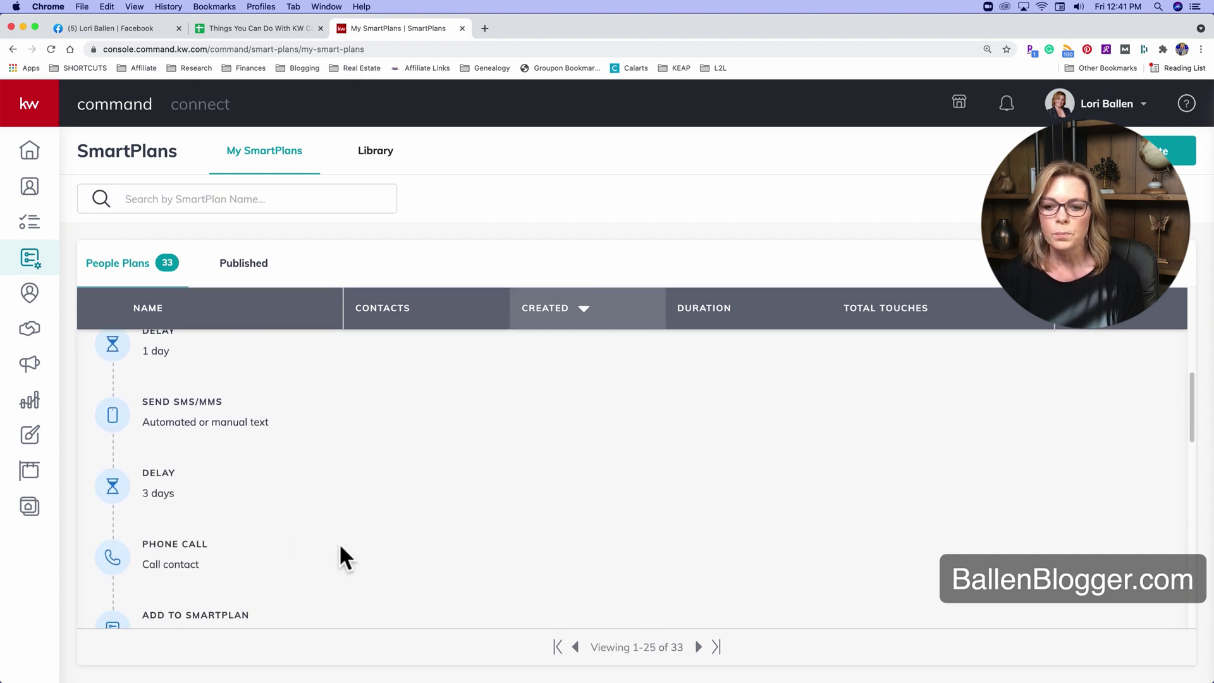
scroll(339, 544, down, 3)
scroll(339, 545, up, 4)
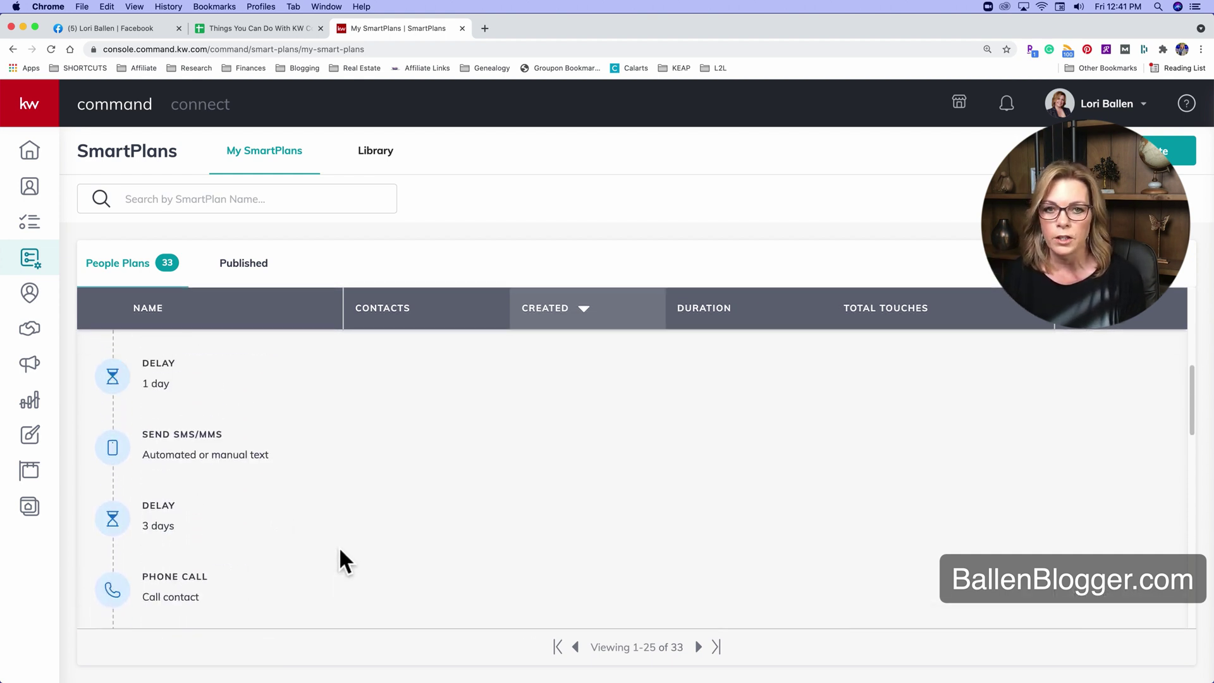
scroll(340, 545, up, 3)
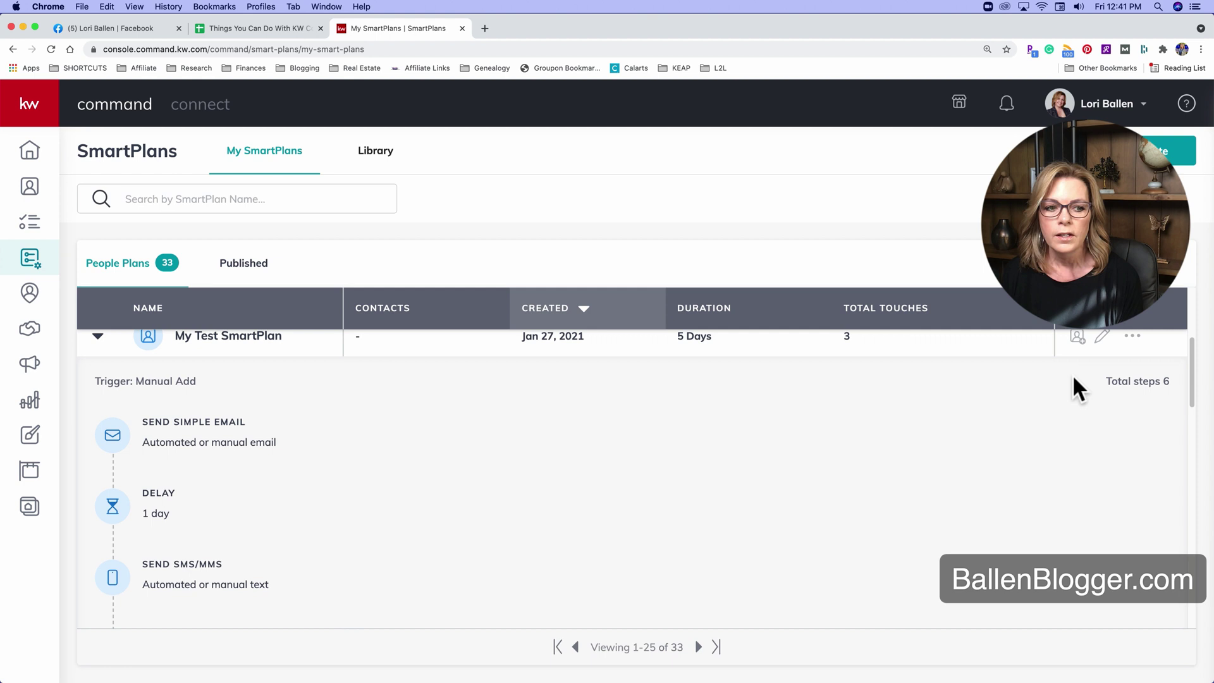
scroll(1069, 378, up, 1)
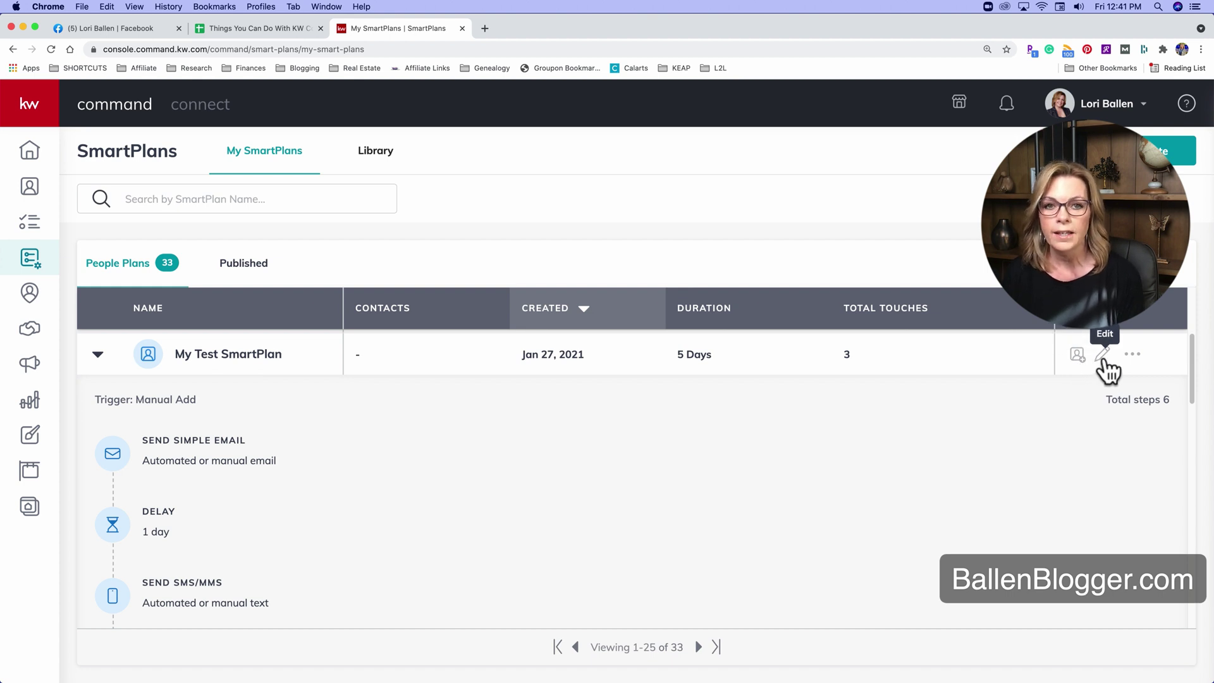
click(1135, 355)
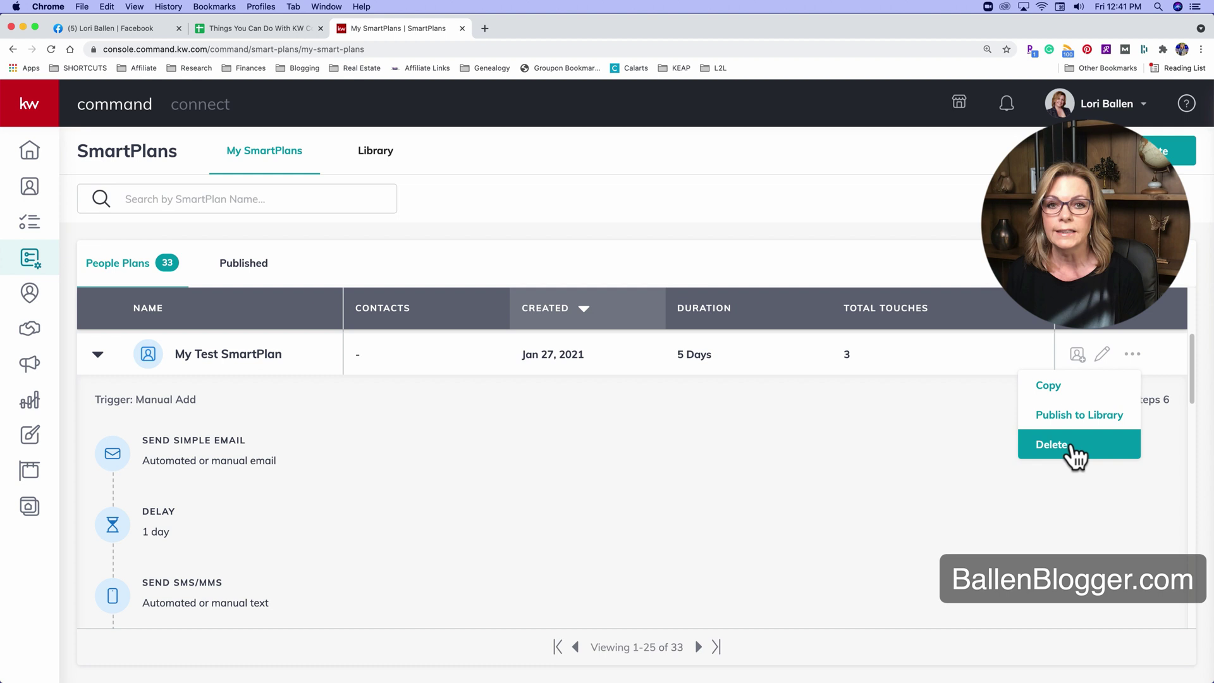
Open My Test SmartPlan in the Edit SmartPlan page.
click(1108, 356)
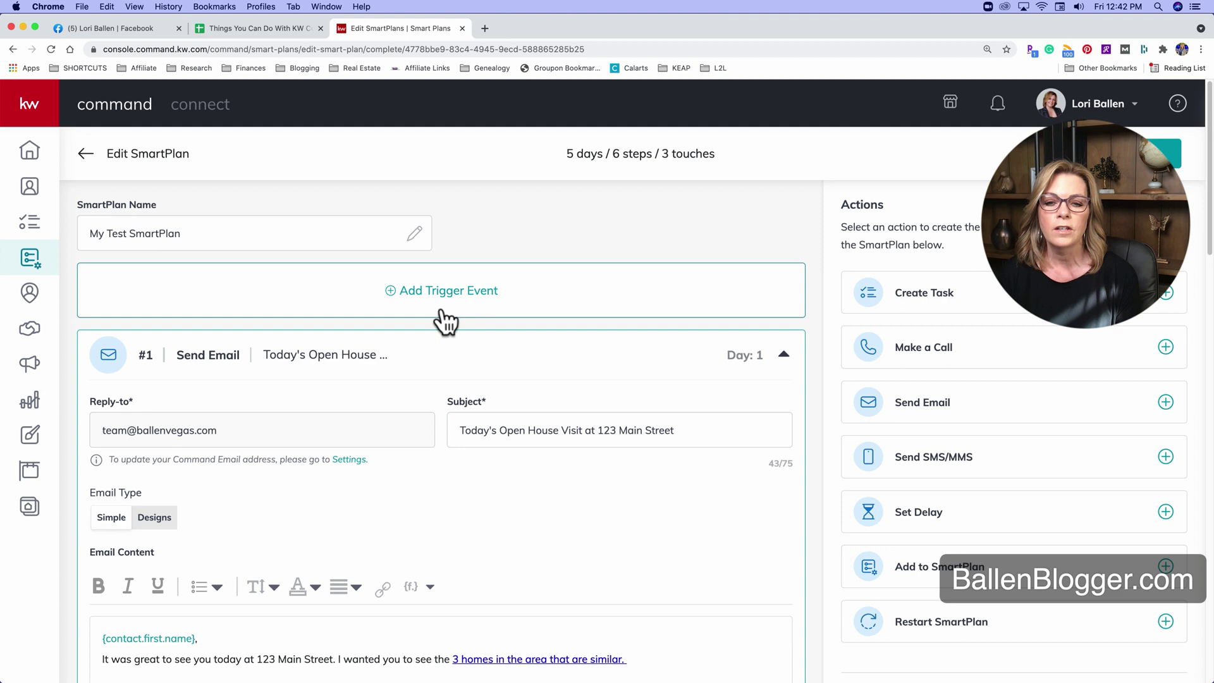
Start a new trigger for the SmartPlan using the Contacts category and Contact Tag event.
click(403, 297)
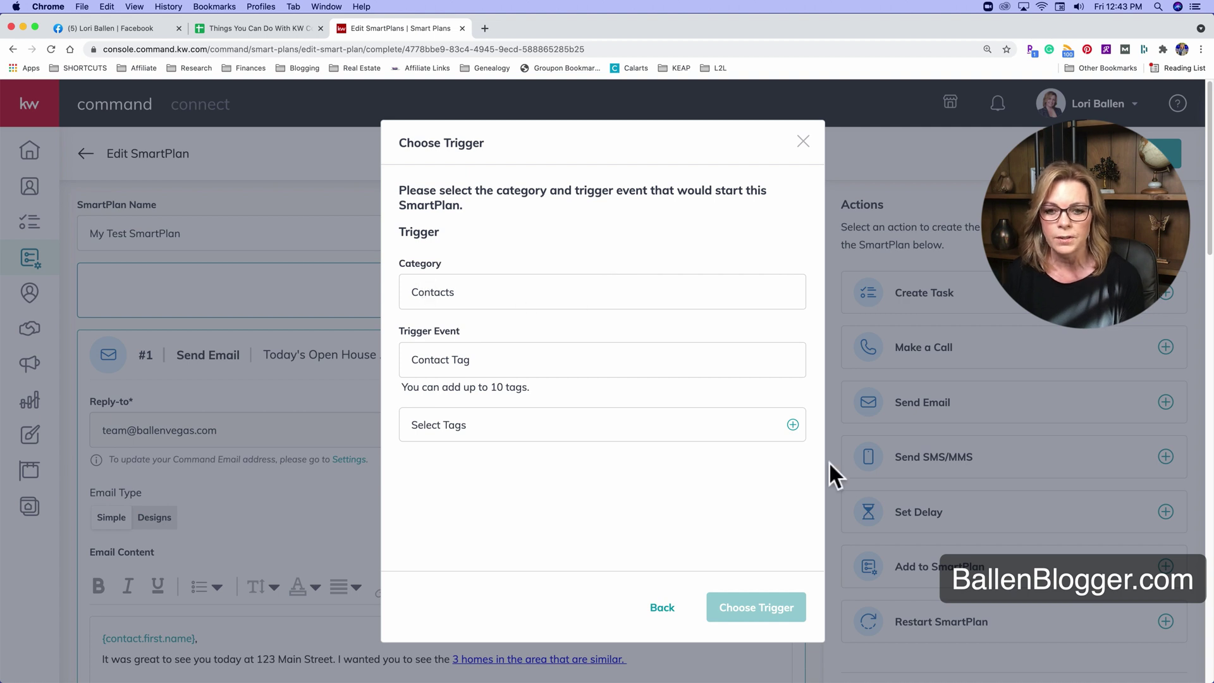
click(968, 378)
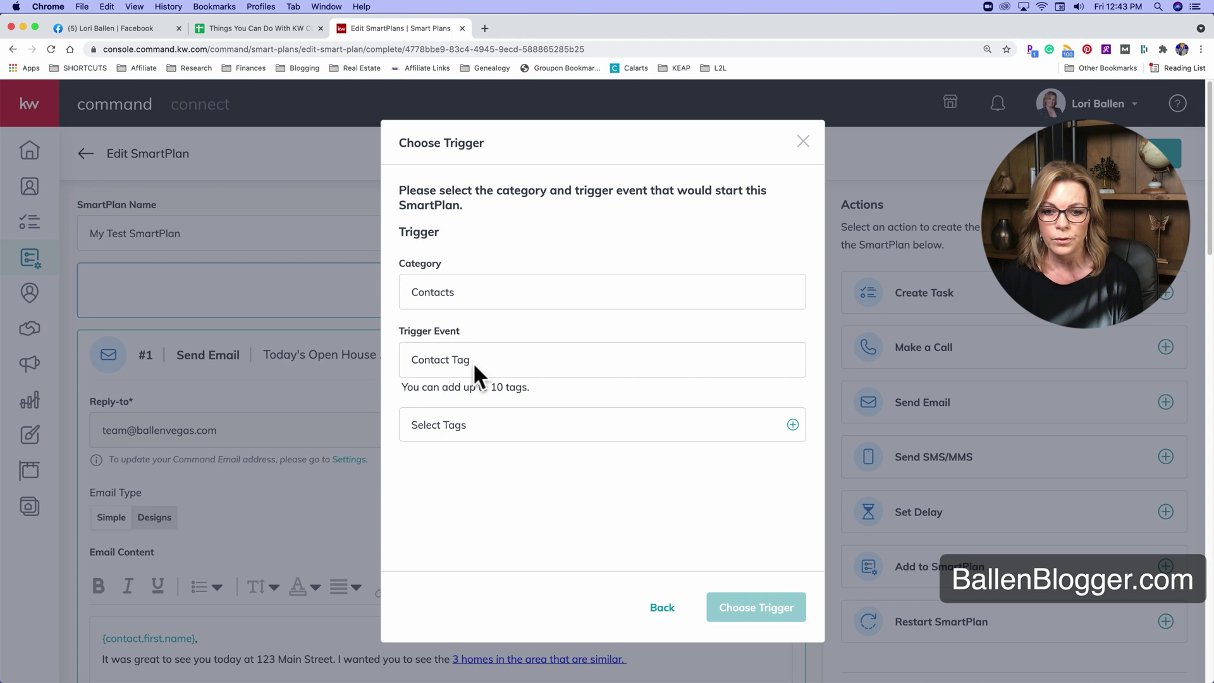
scroll(450, 365, down, 1)
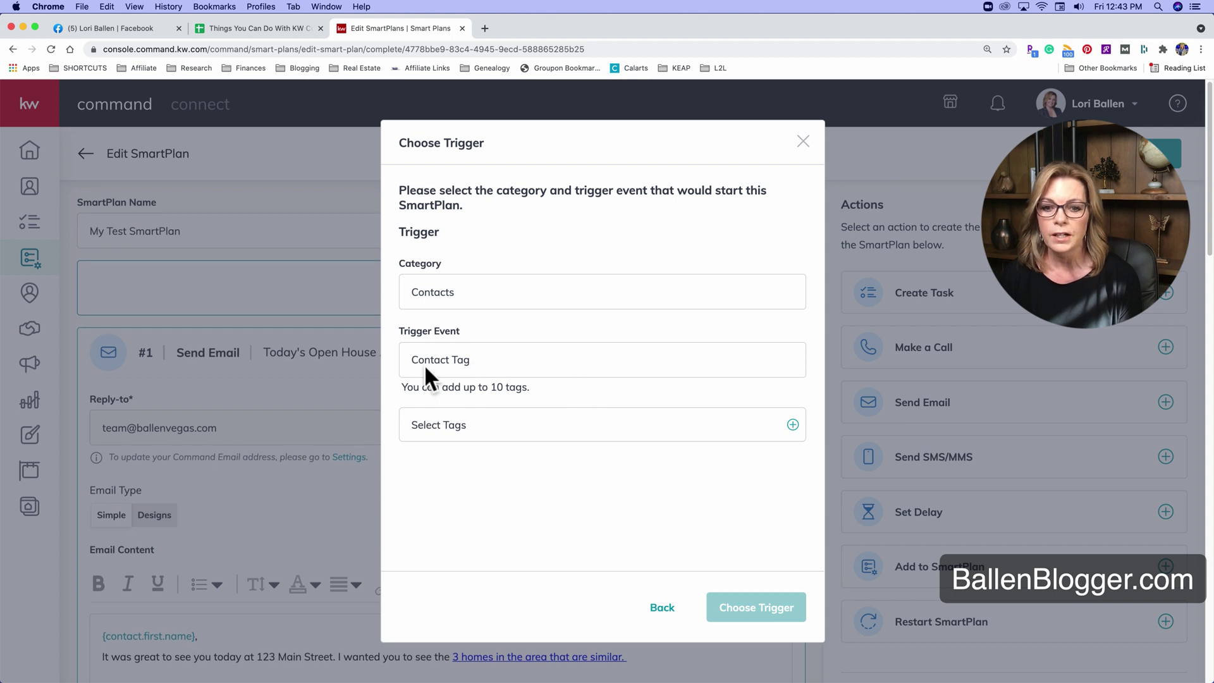
click(437, 427)
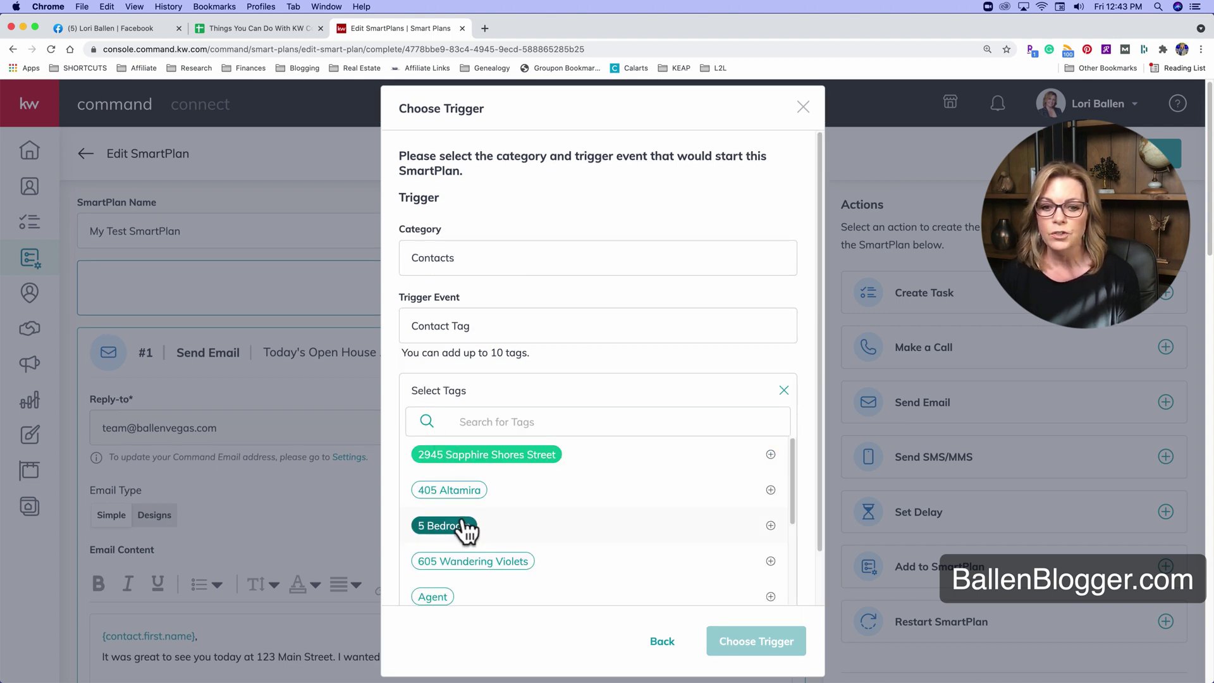
Search the contact tags for 'bu' and select the Buyer tag as the trigger.
click(461, 420)
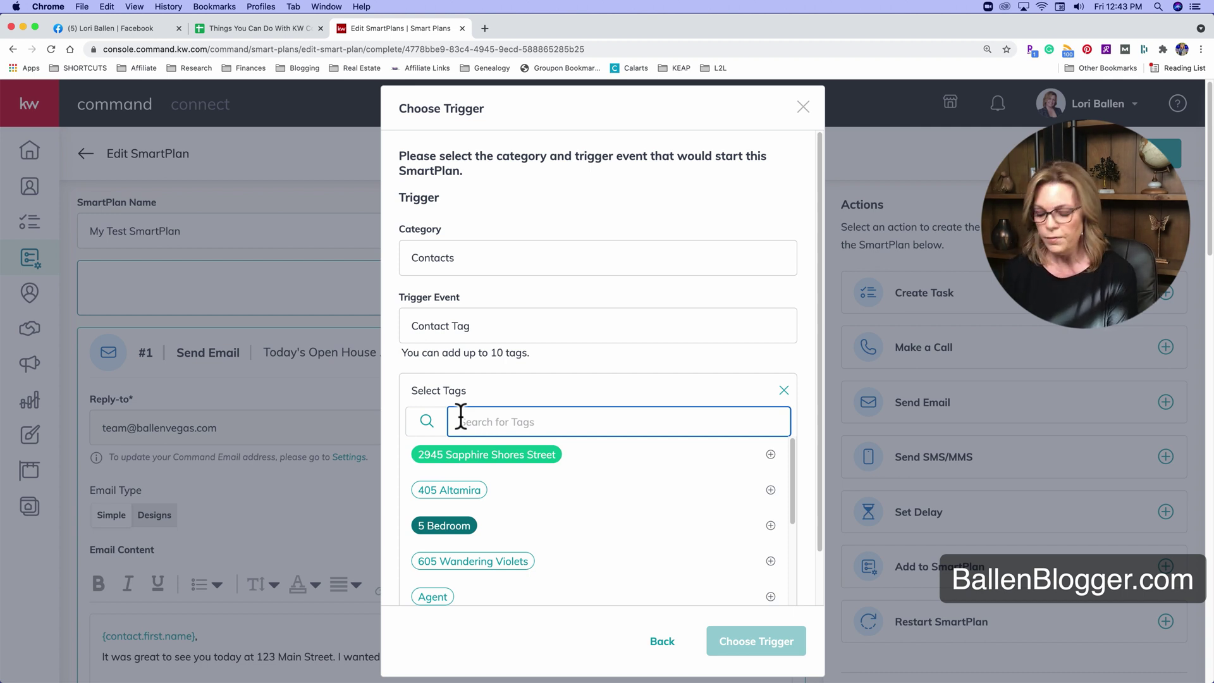
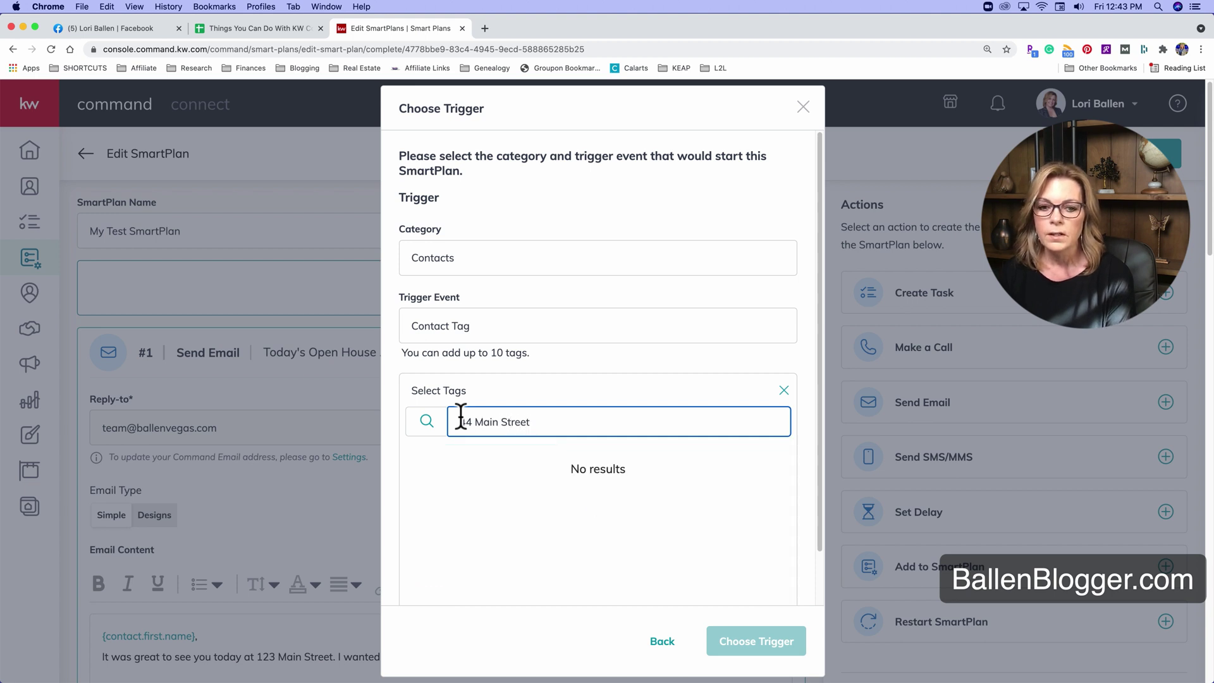
scroll(567, 466, down, 5)
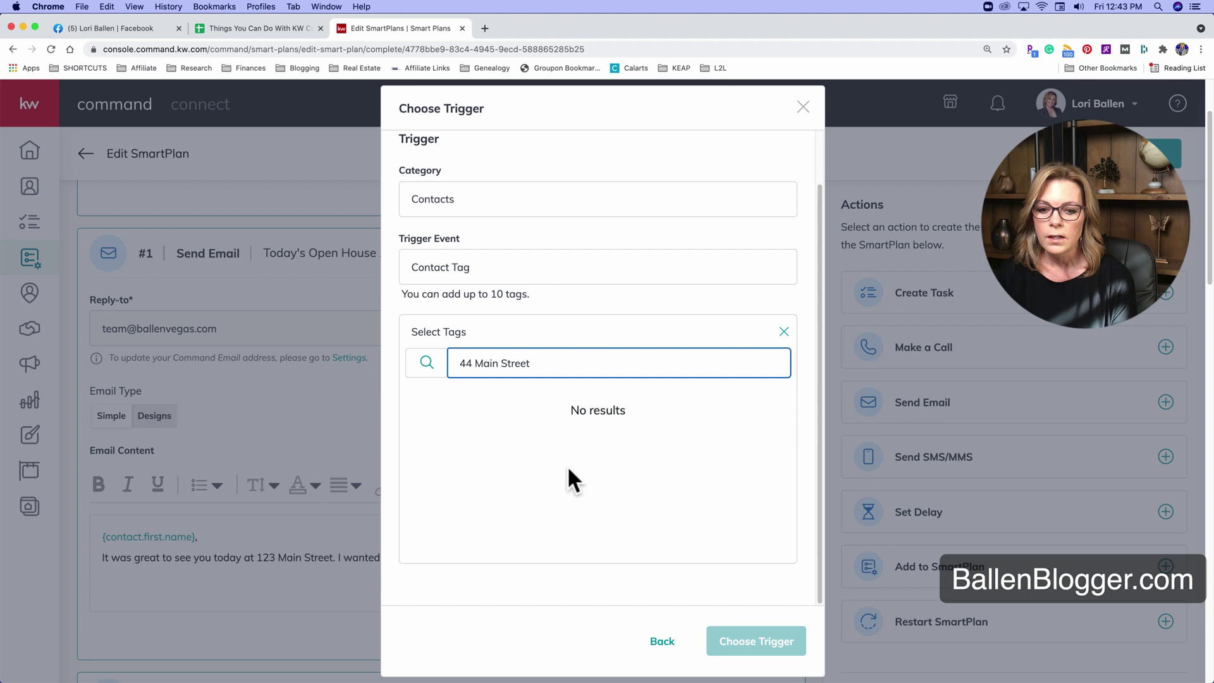
scroll(543, 398, up, 2)
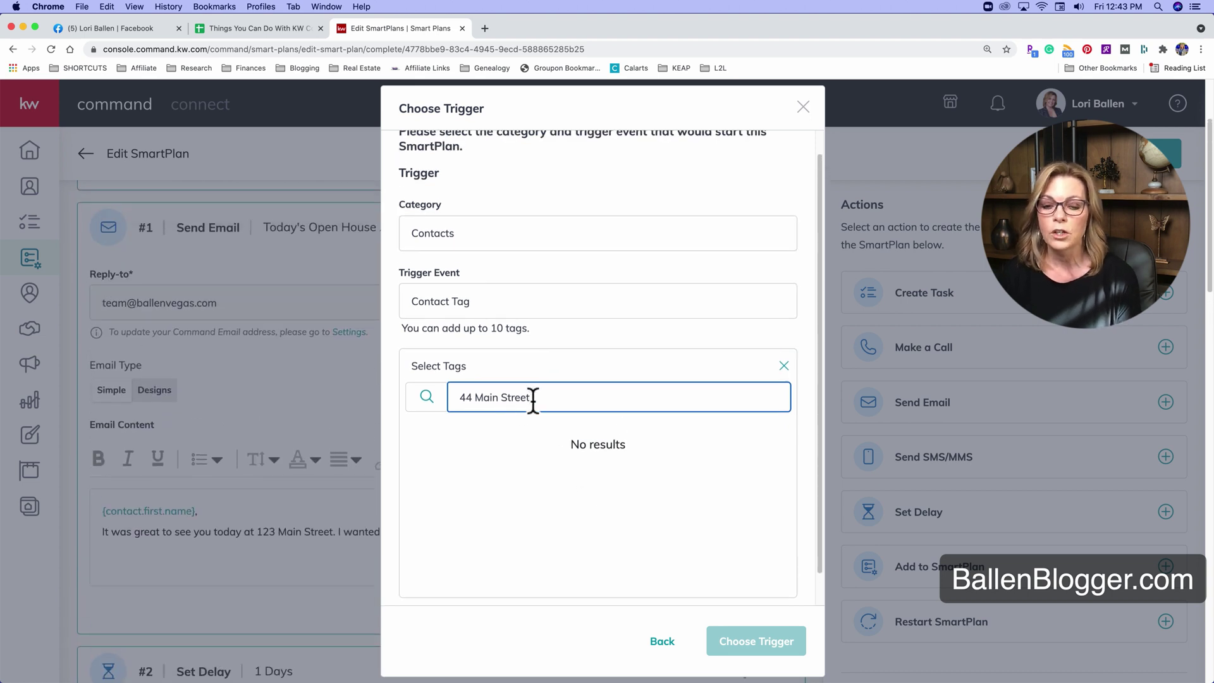
drag(533, 397, 455, 397)
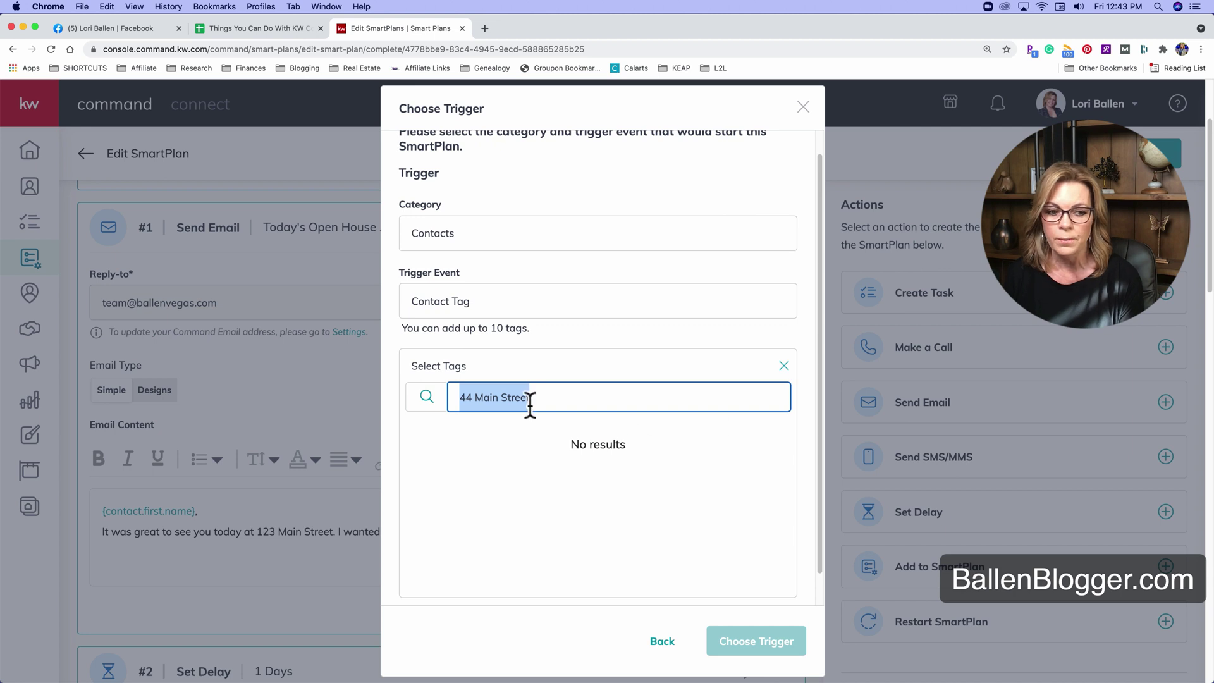
text(buyer)
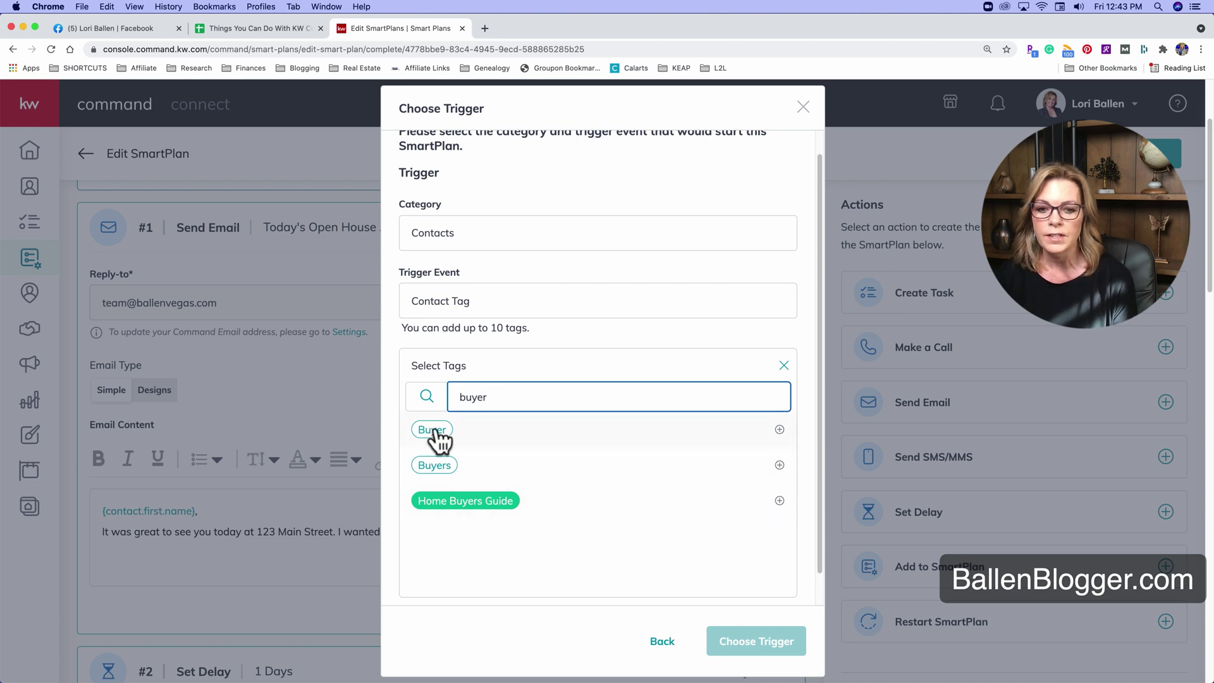
click(779, 430)
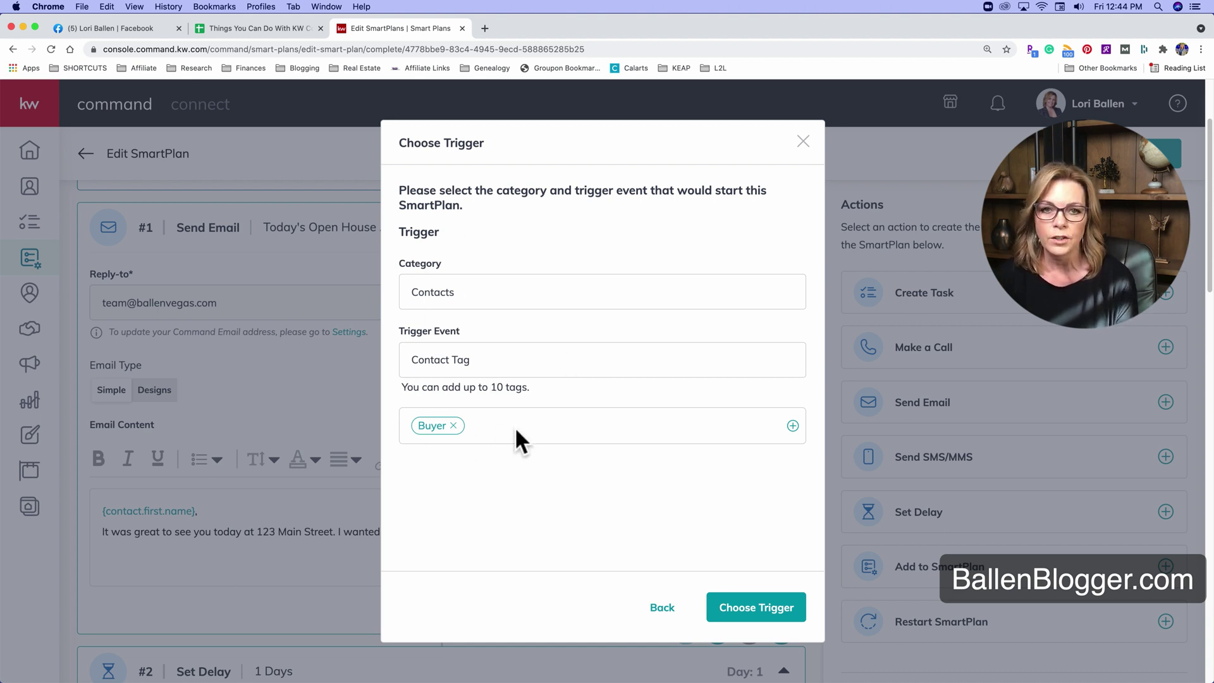
Submit the Buyer tag trigger to bring up its Confirm Trigger summary.
click(770, 615)
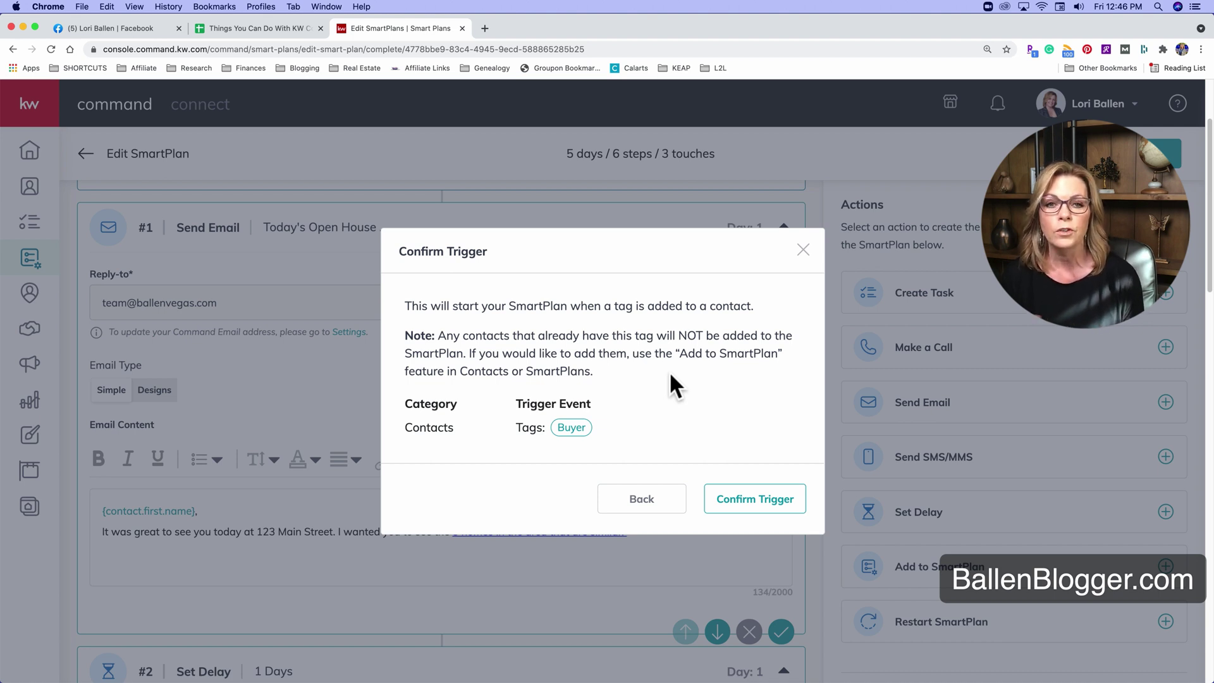
Dismiss the trigger confirmation and go to Settings from the account menu.
click(804, 251)
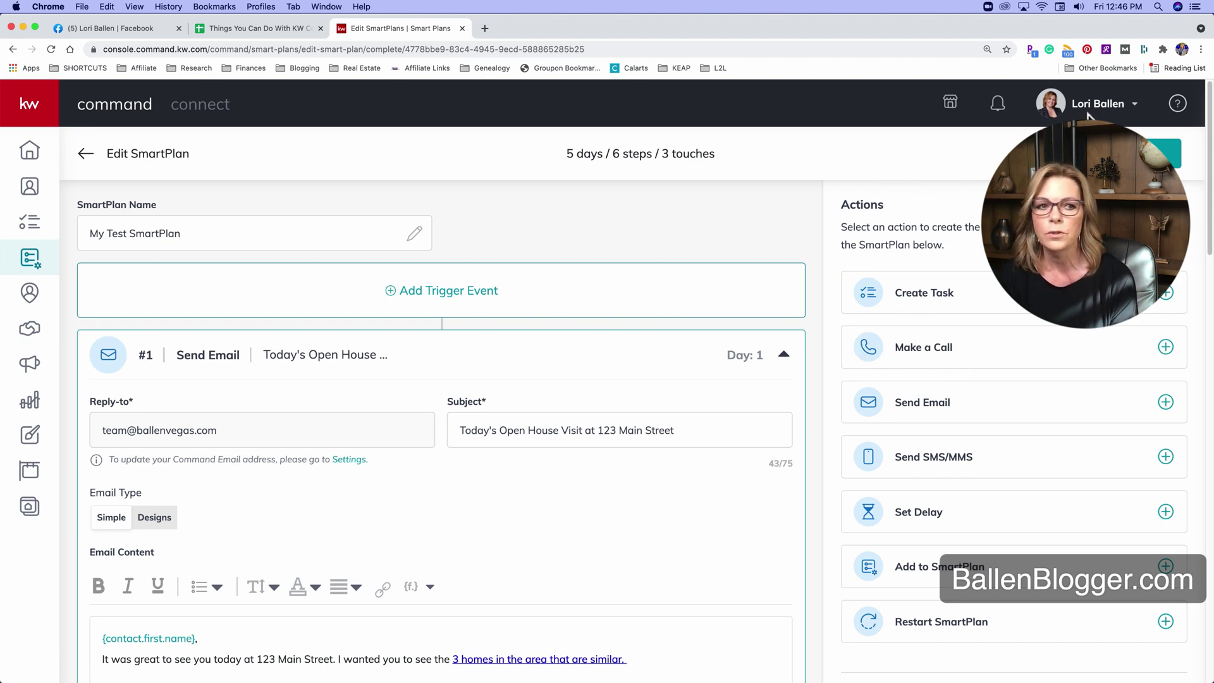
click(1139, 115)
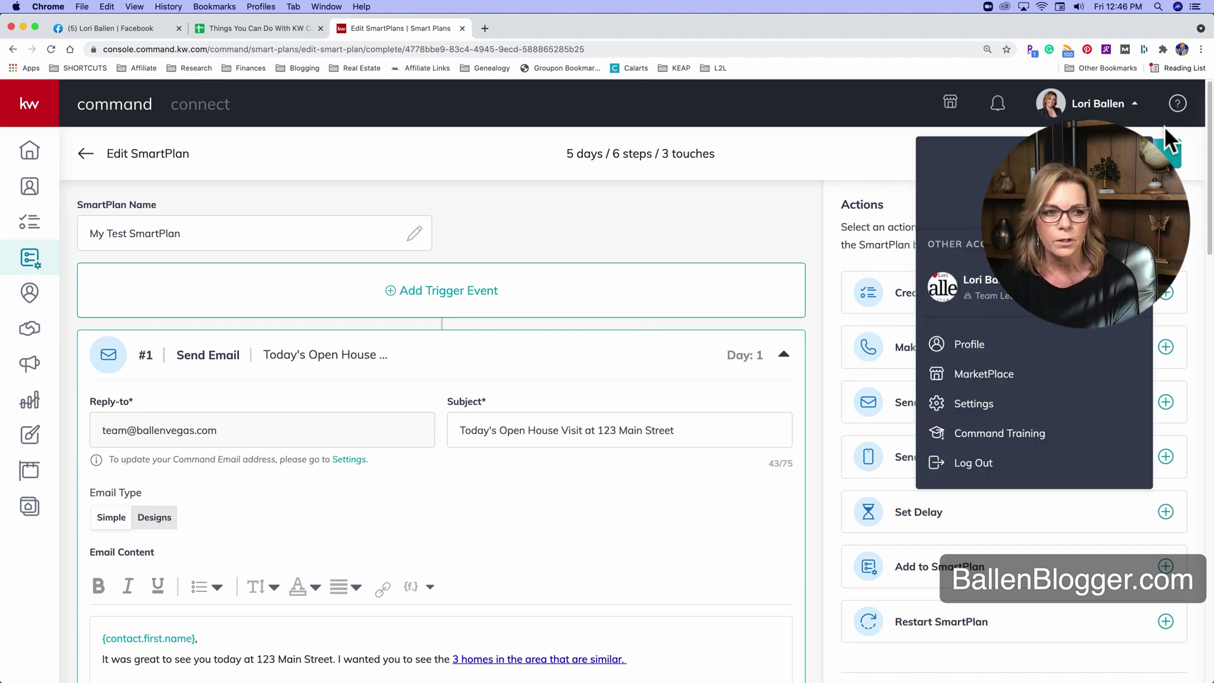
click(1164, 124)
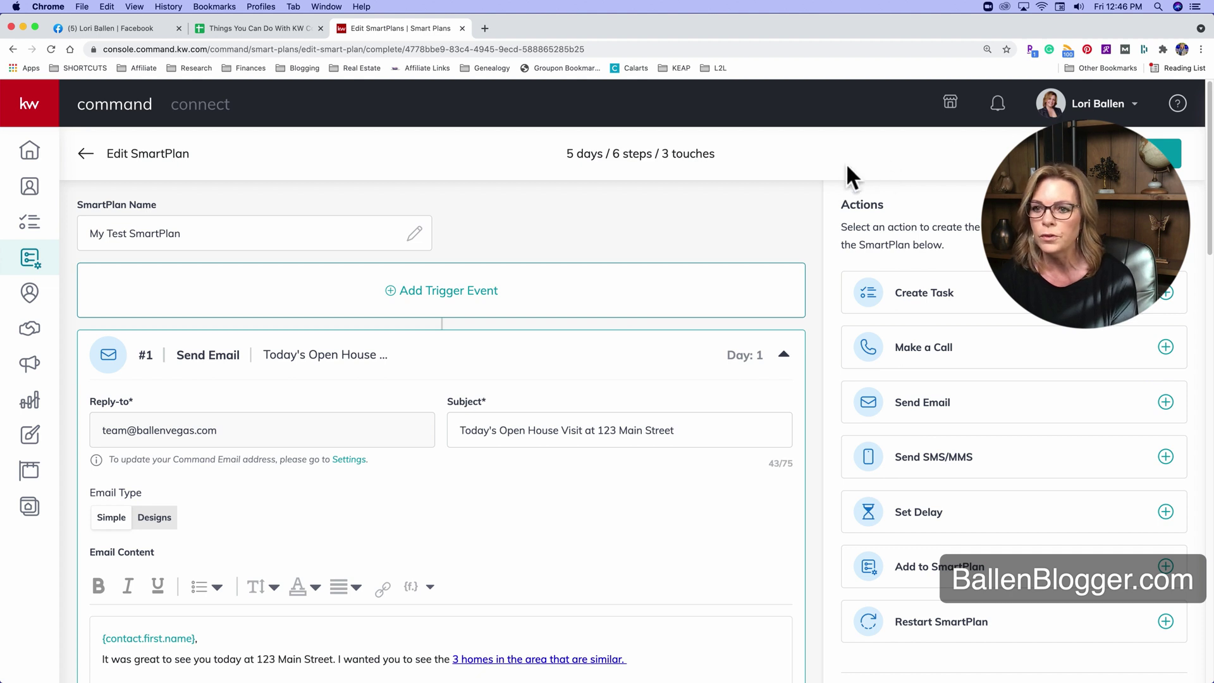
click(1135, 114)
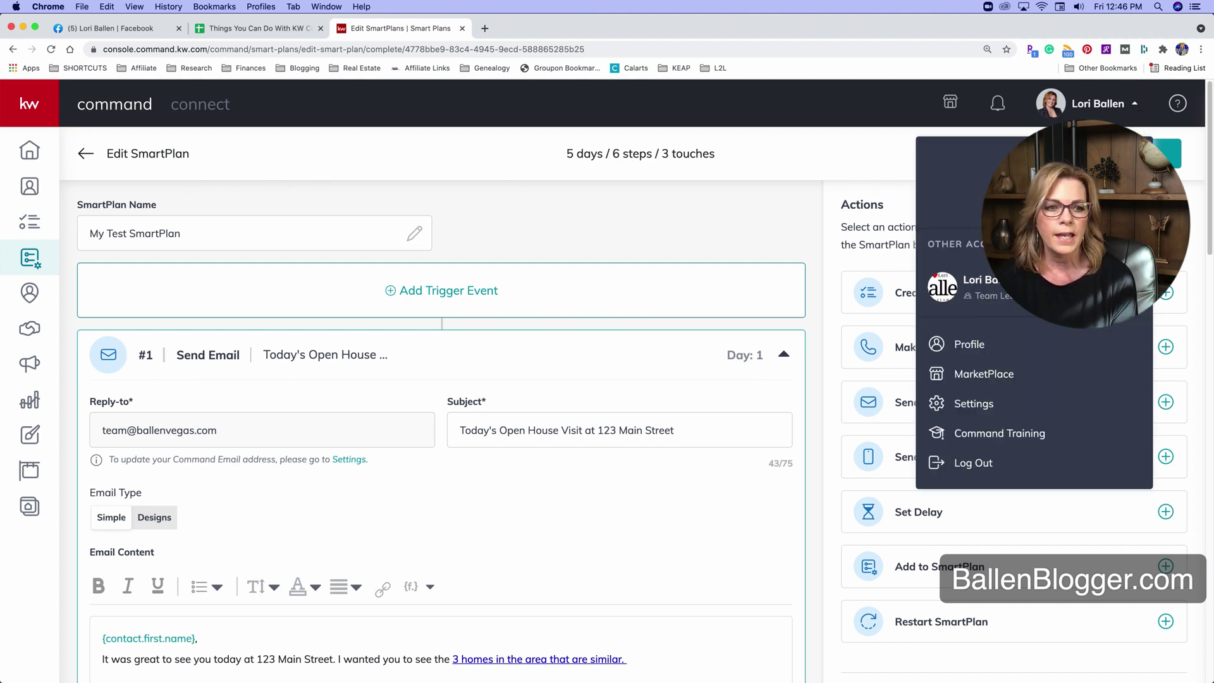
scroll(443, 411, down, 1)
scroll(1023, 335, down, 2)
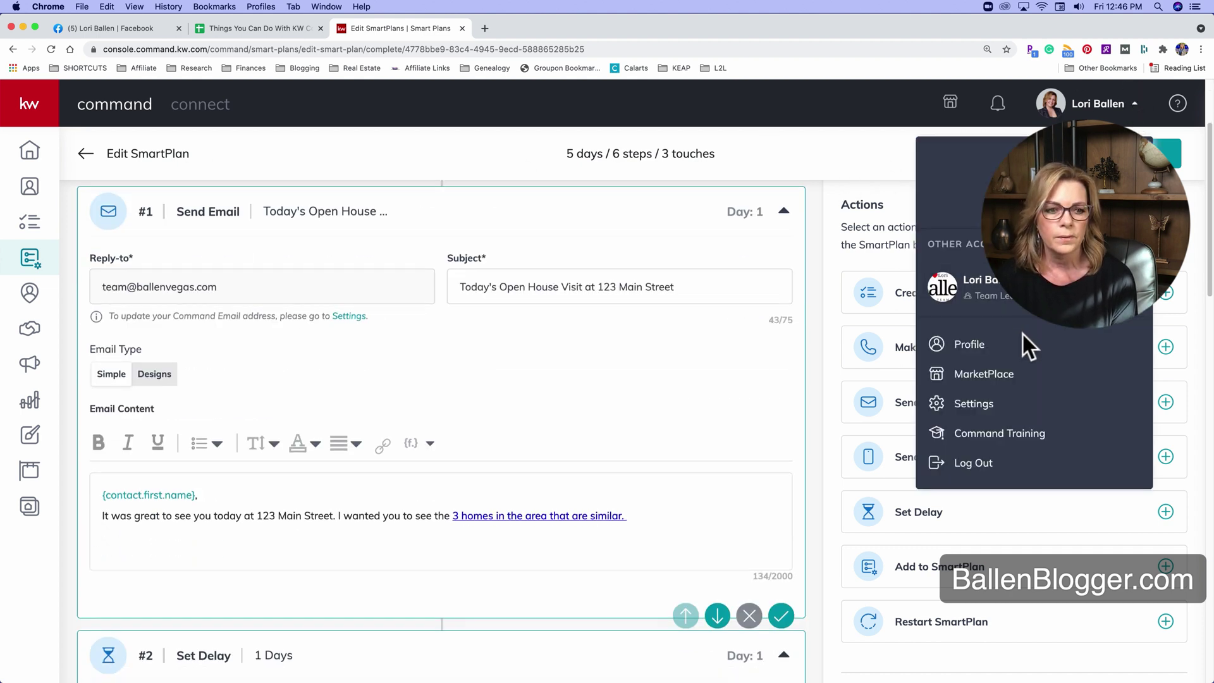
click(974, 406)
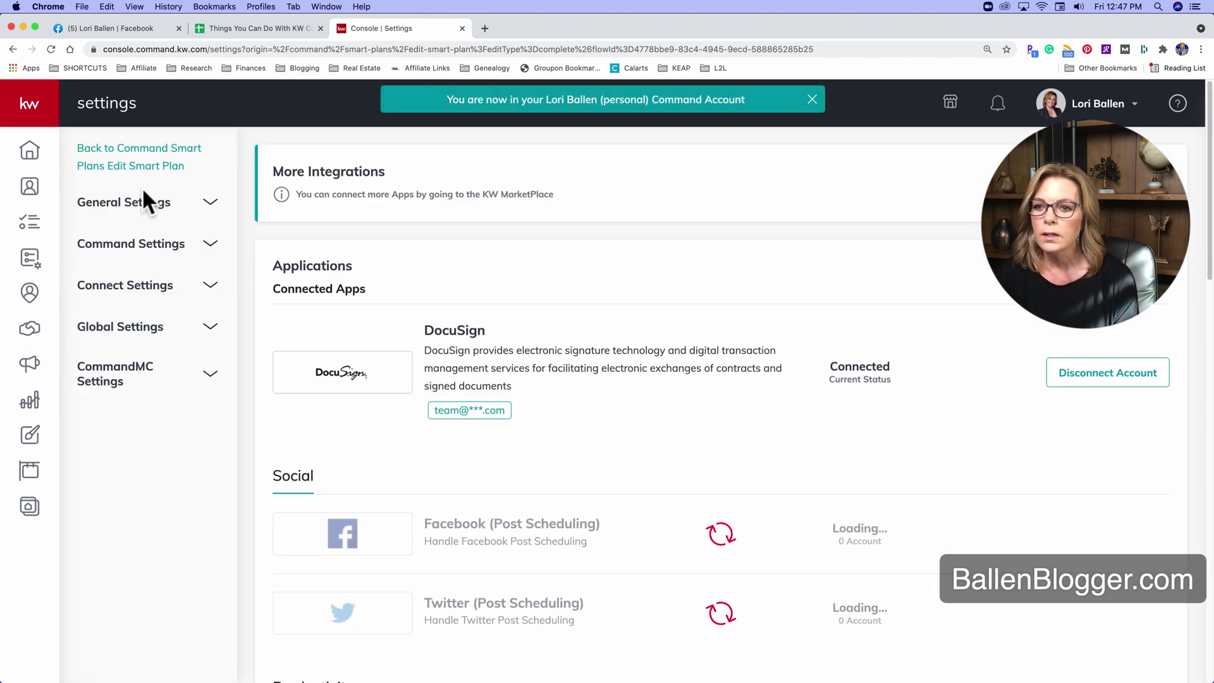
Open Command Settings > Contacts > Contact Tags, search 'buyer', then clear the search to list all tags.
click(137, 253)
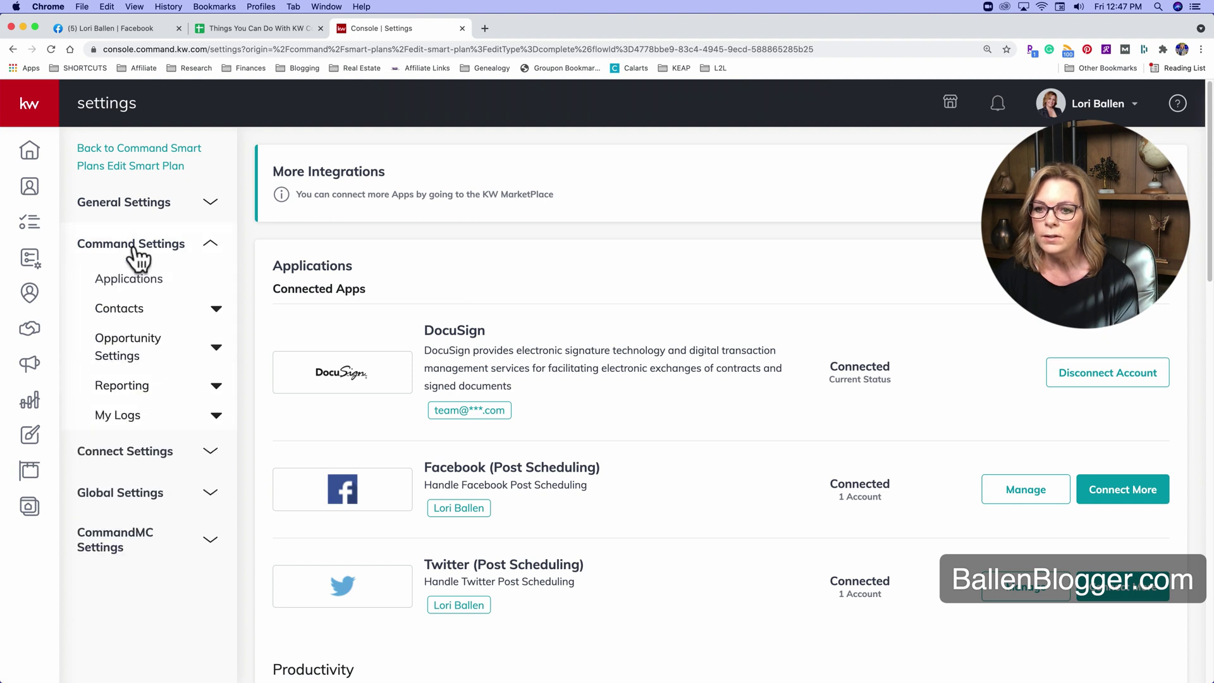
click(121, 319)
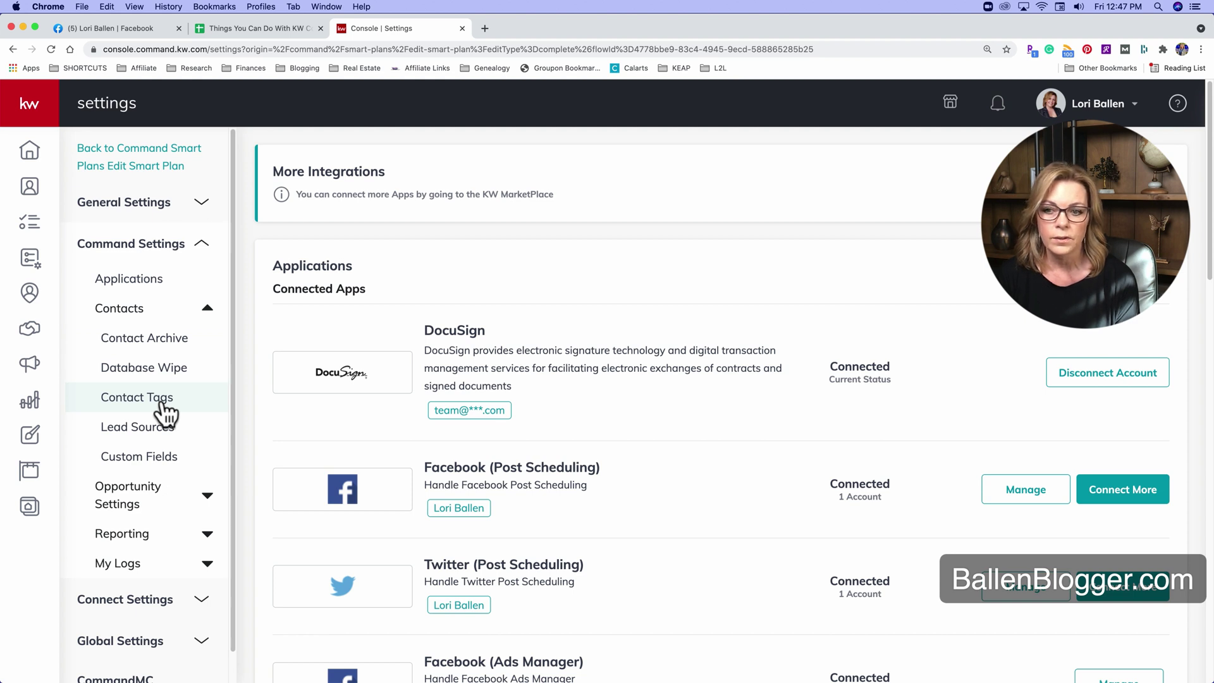
click(166, 411)
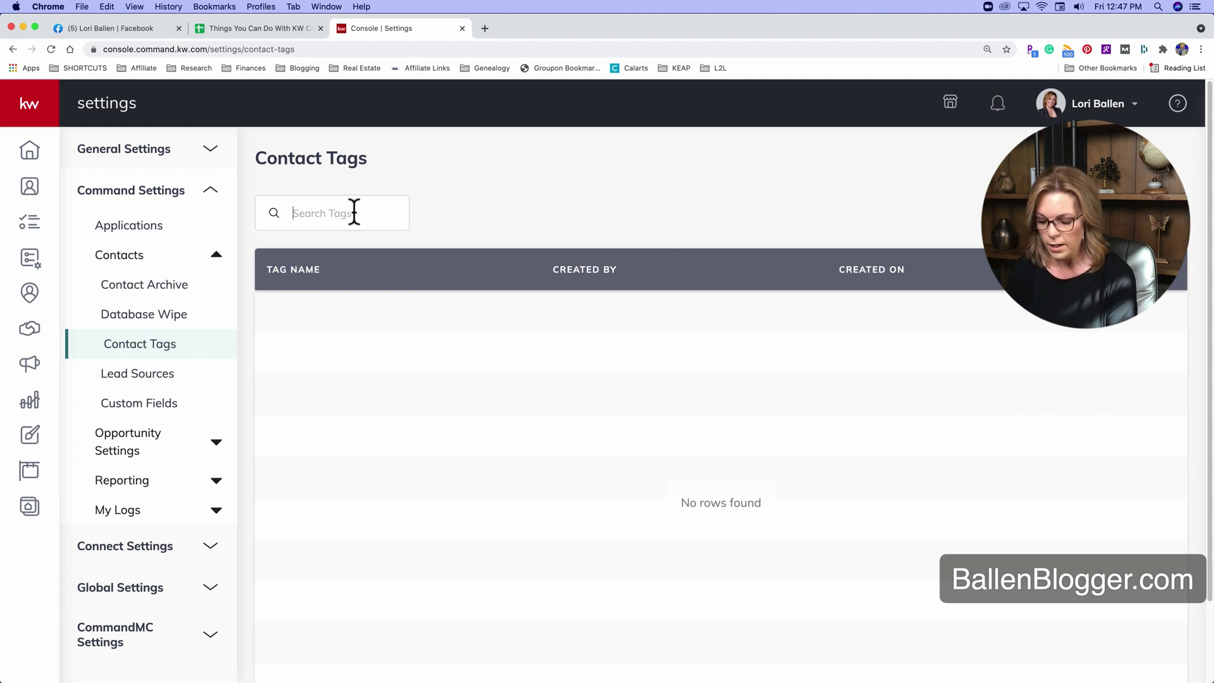
text(buyer)
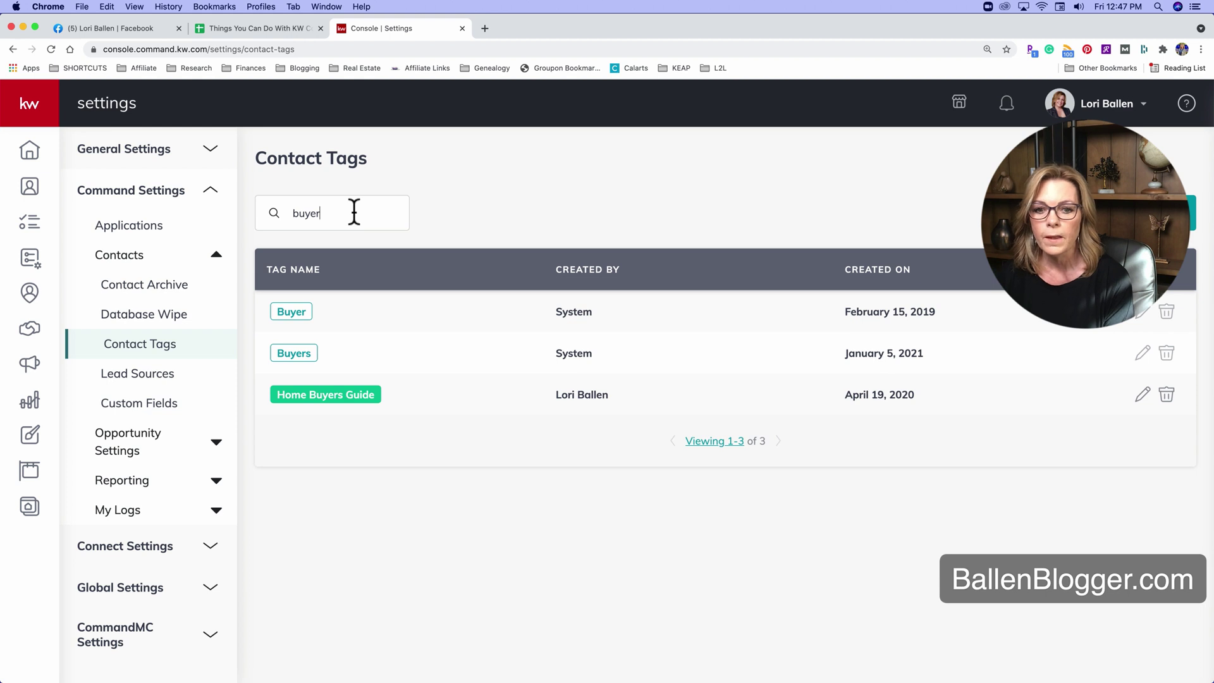
key(BackSpace)
key(BackSpace)
key(BackSpace)
key(BackSpace)
key(BackSpace)
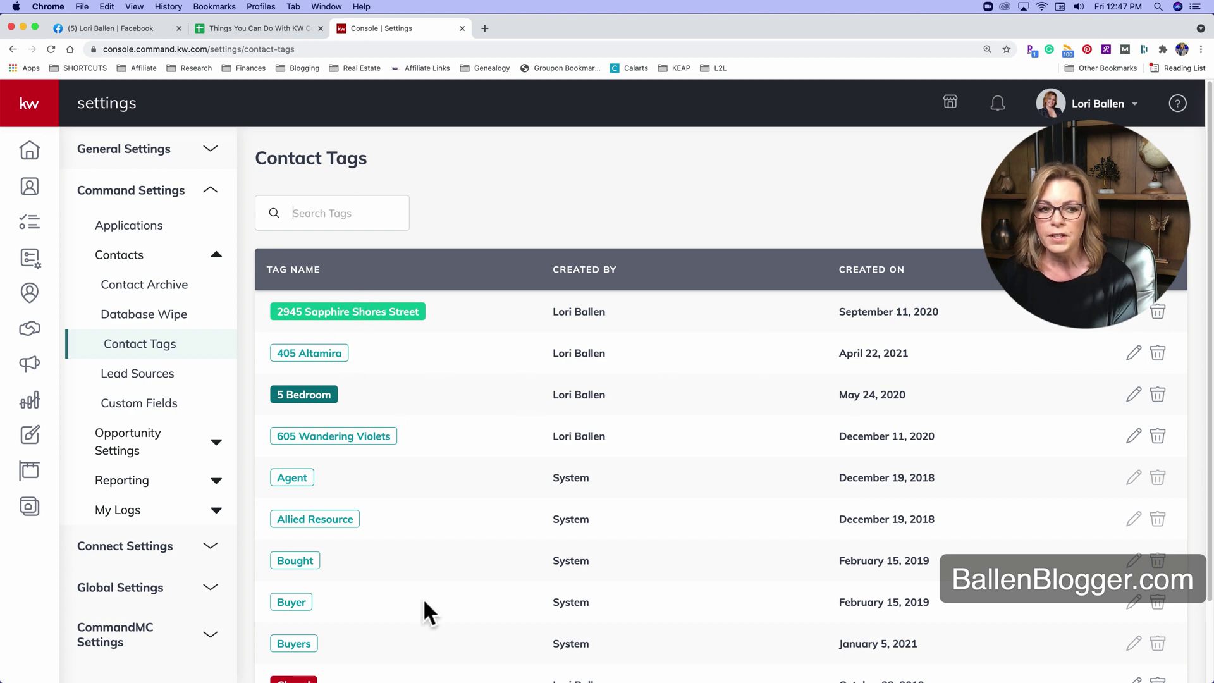
scroll(343, 398, down, 1)
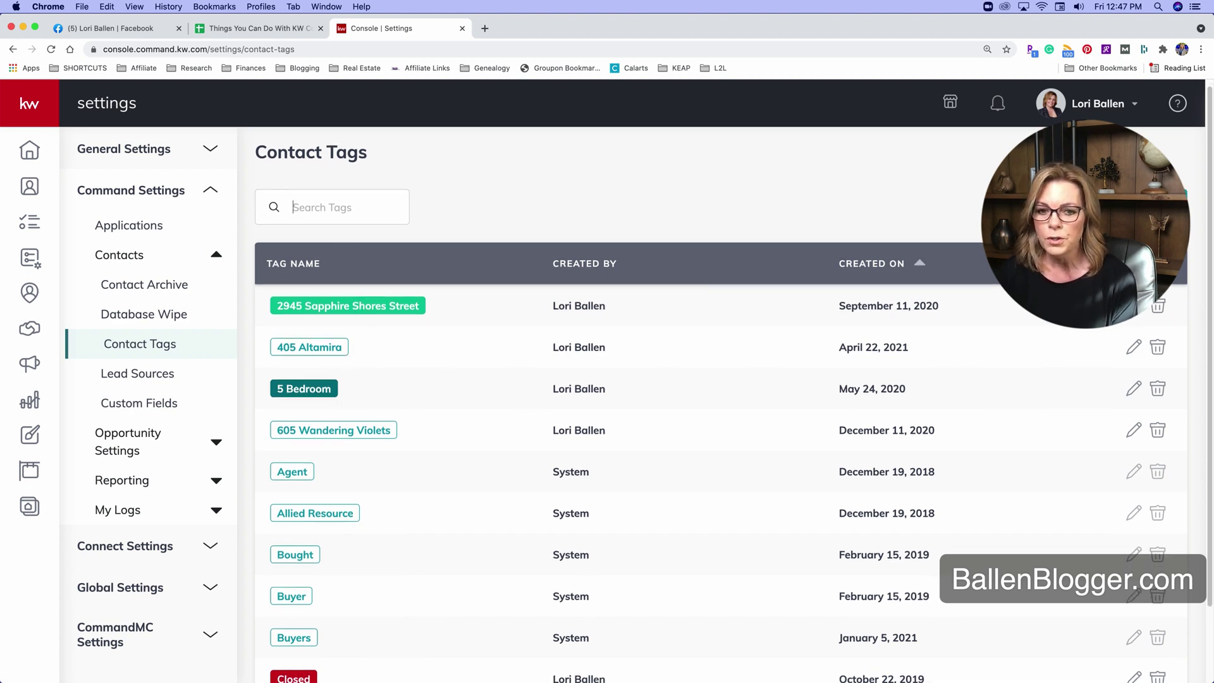
click(1135, 310)
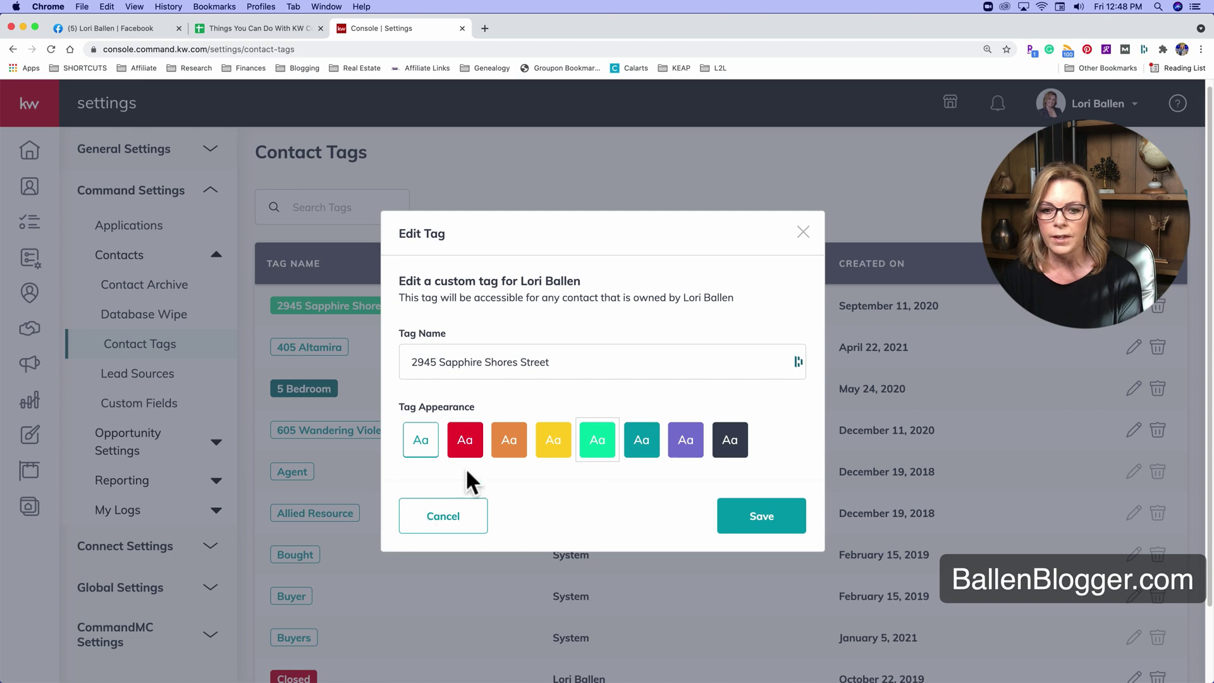
drag(537, 364, 402, 353)
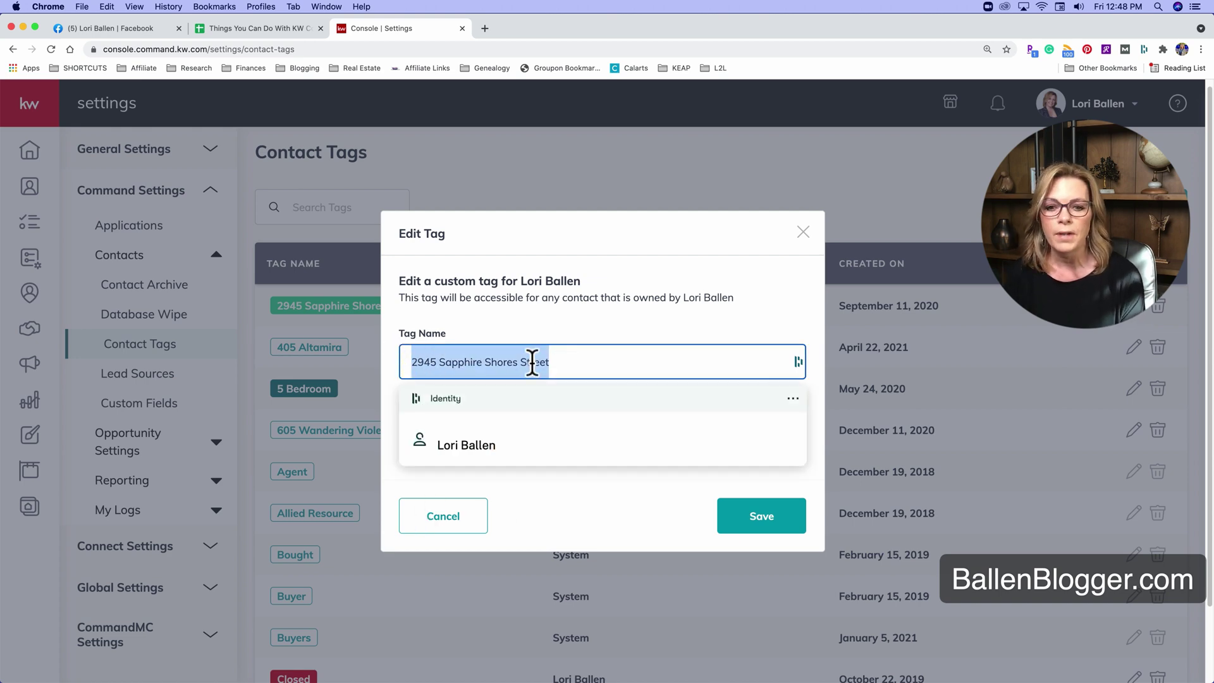
click(610, 313)
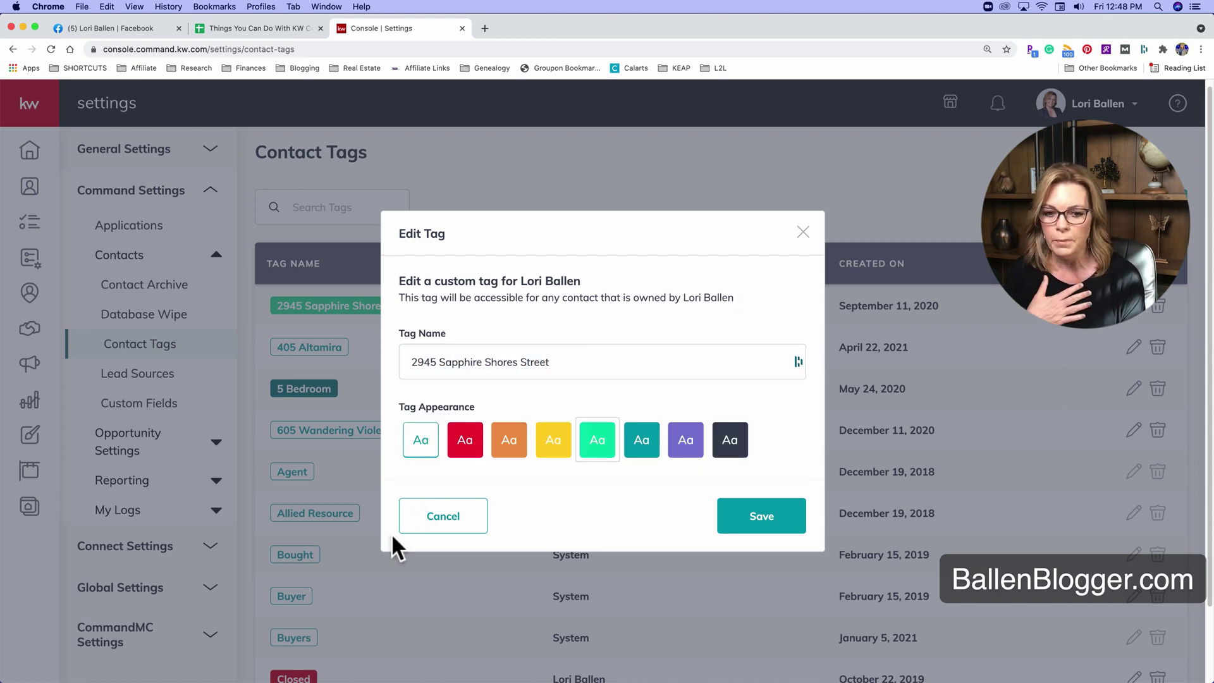
click(438, 515)
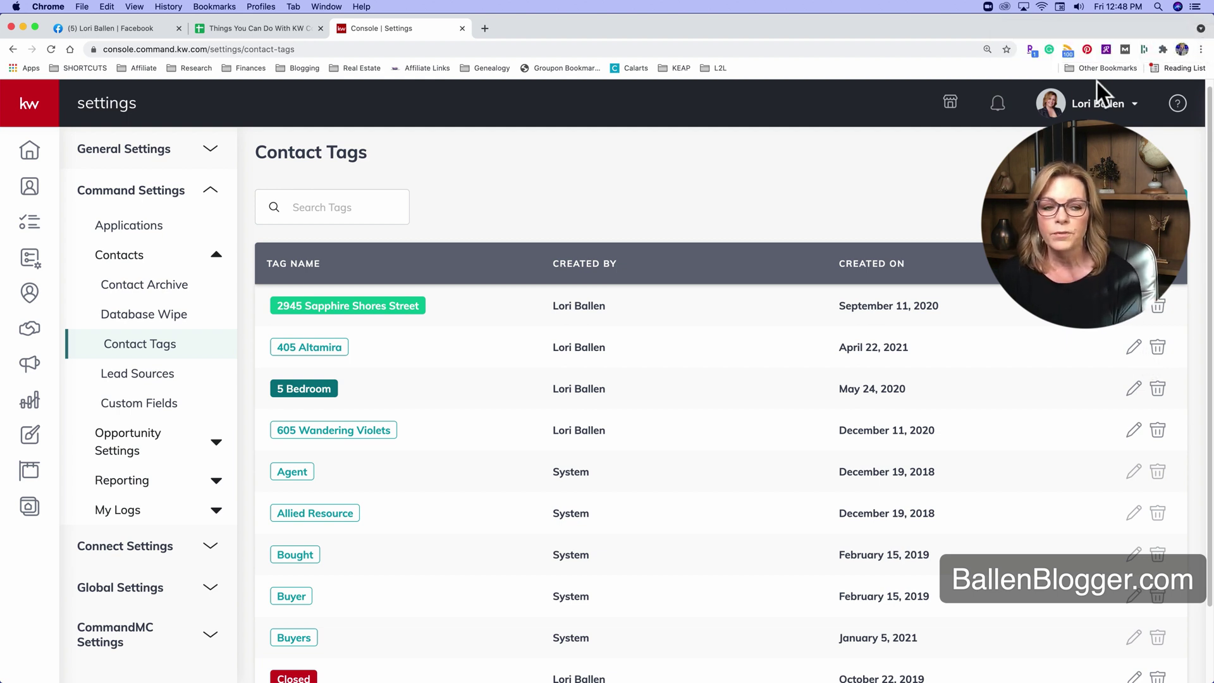
click(1114, 152)
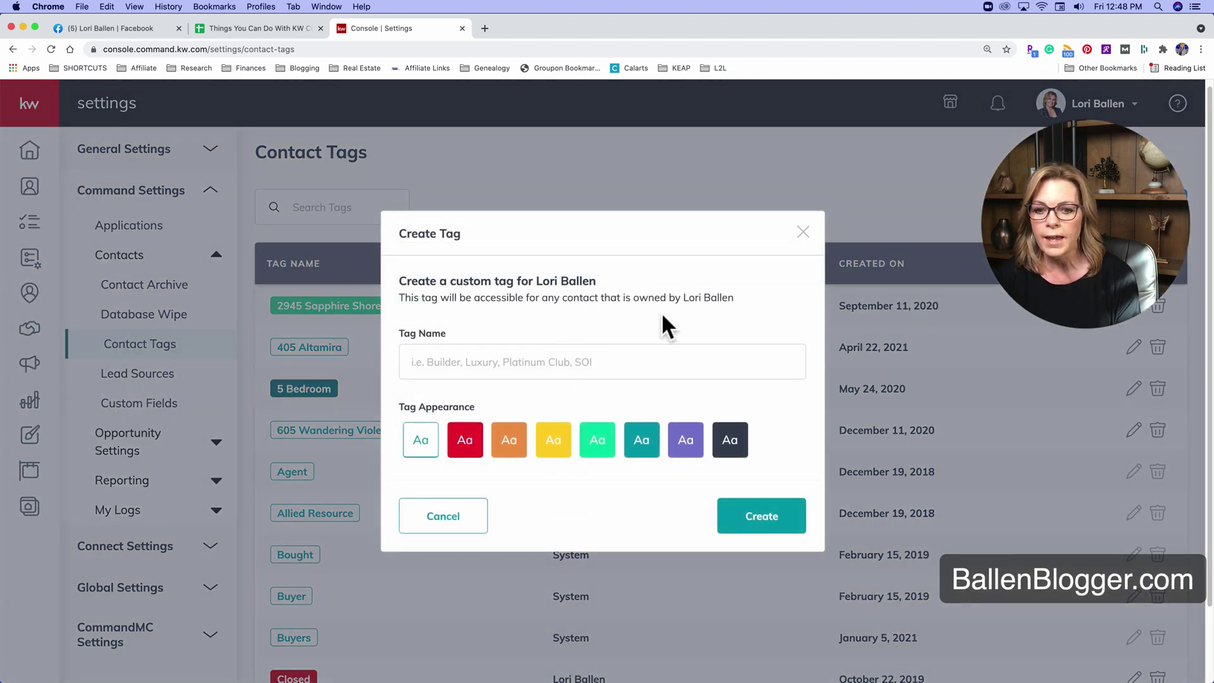
click(480, 358)
click(559, 366)
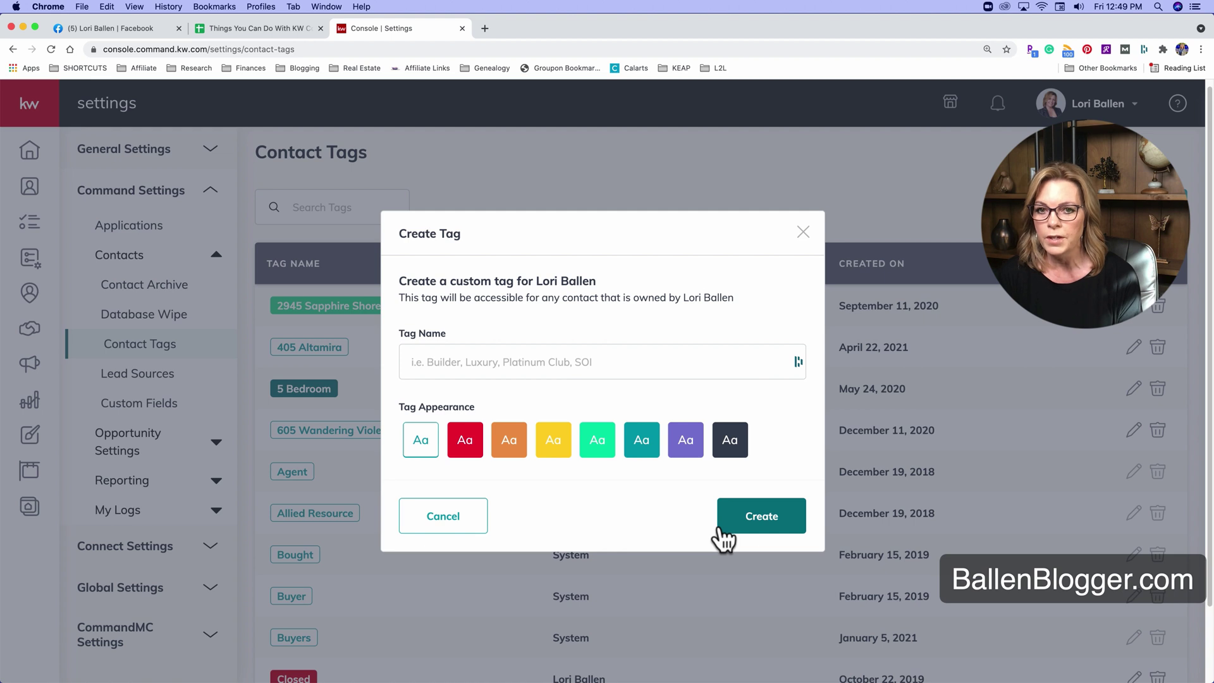
click(804, 232)
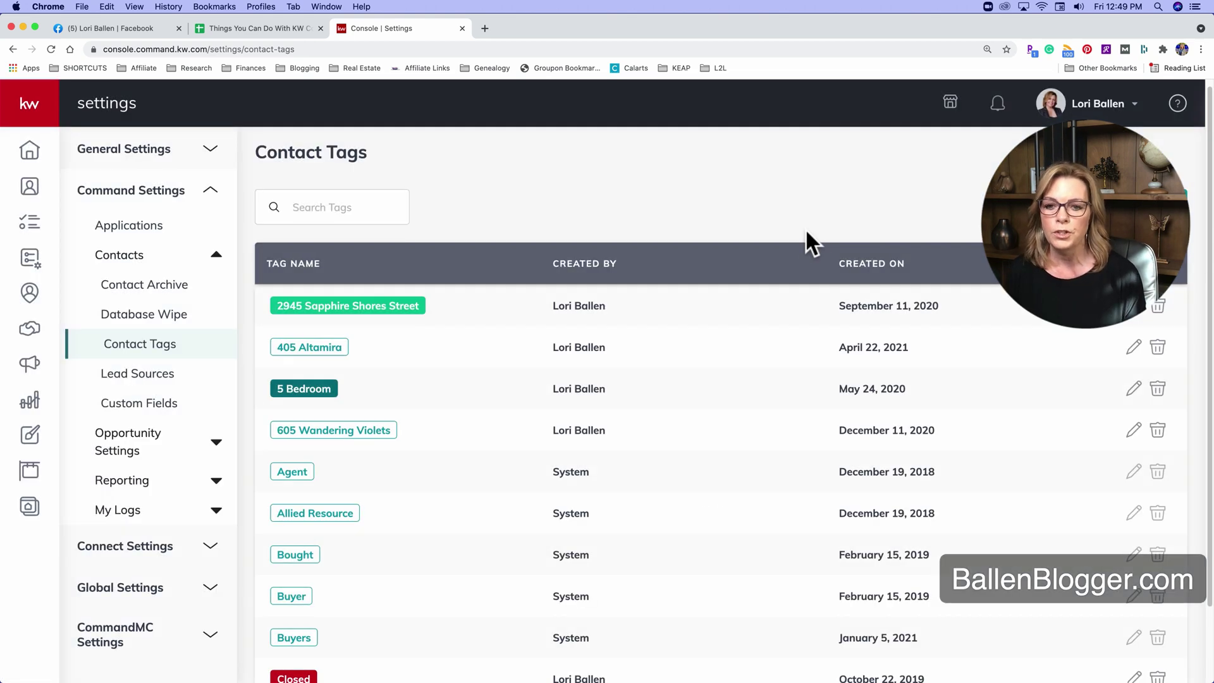